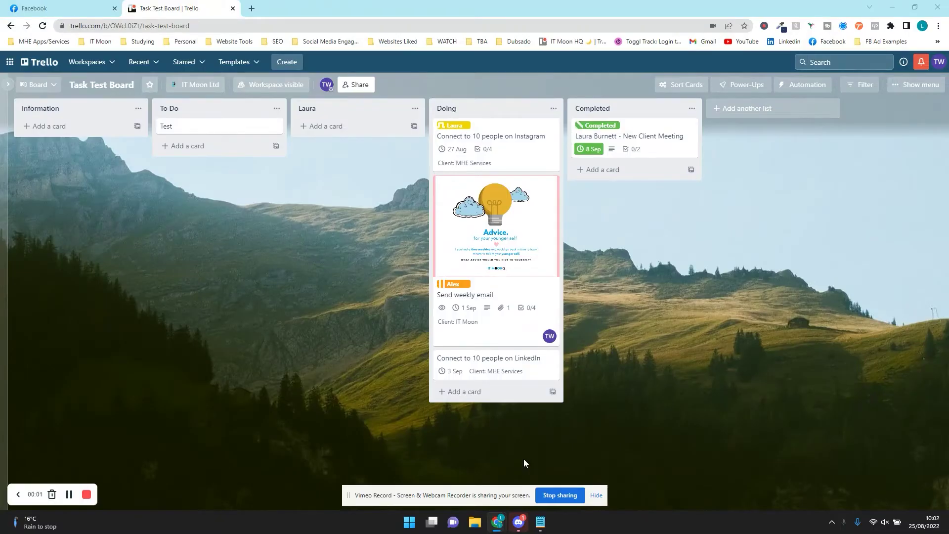
Move the "Send weekly email" card to the top of the Doing list and run the board's Sort Cards automation.
{"action": "left_click", "coordinate": [597, 495]}
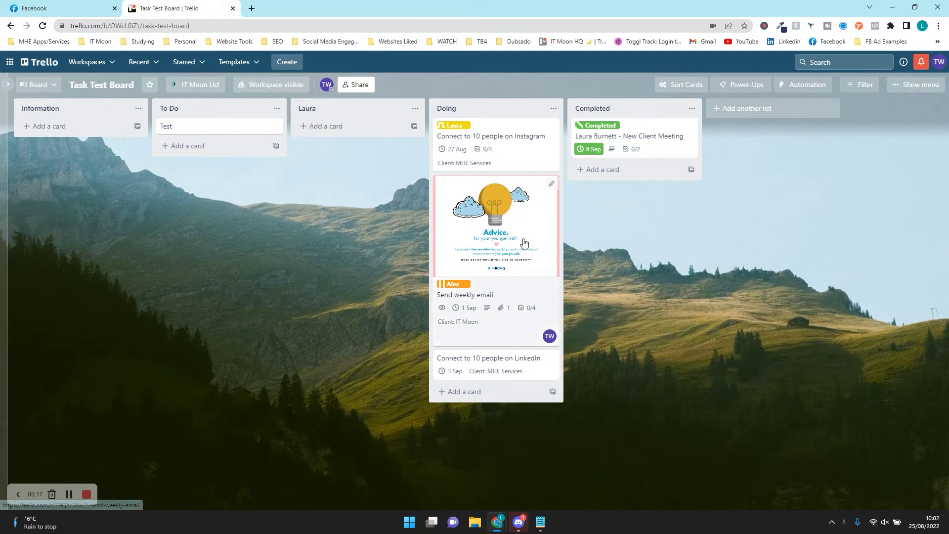
{"action": "left_click_drag", "start_coordinate": [524, 239], "coordinate": [519, 191]}
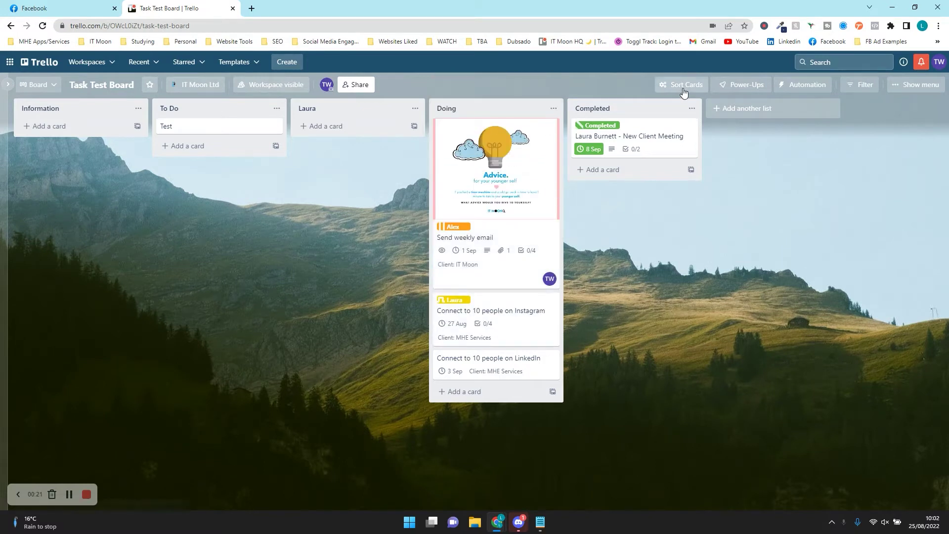
{"action": "left_click", "coordinate": [684, 91]}
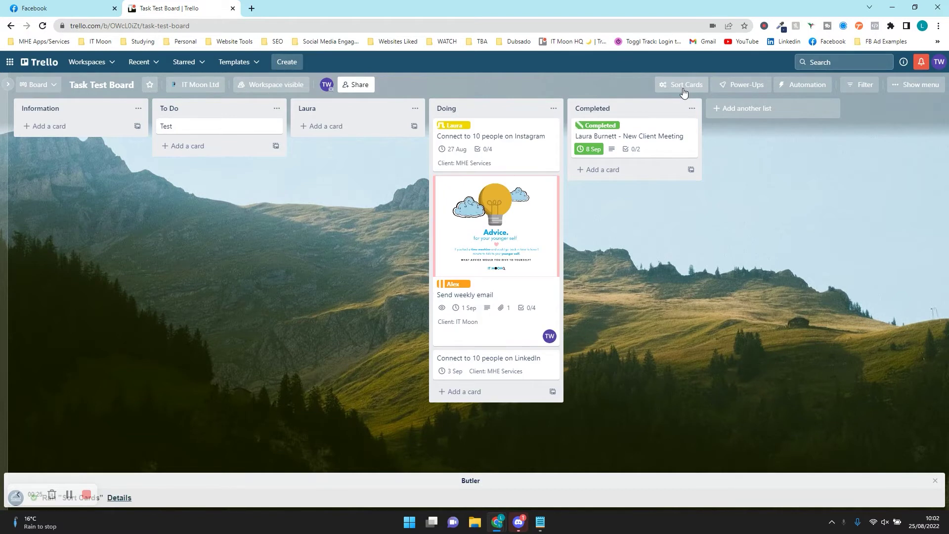
Move the "Connect to 10 people on LinkedIn" card to the list named after a team member and mark its due date complete.
{"action": "left_click_drag", "start_coordinate": [494, 371], "coordinate": [378, 163]}
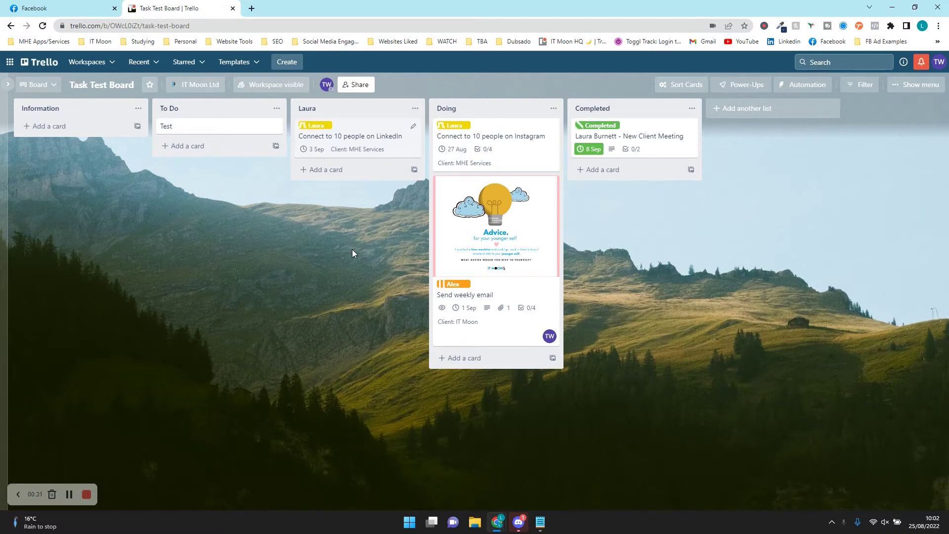
{"action": "left_click", "coordinate": [308, 150]}
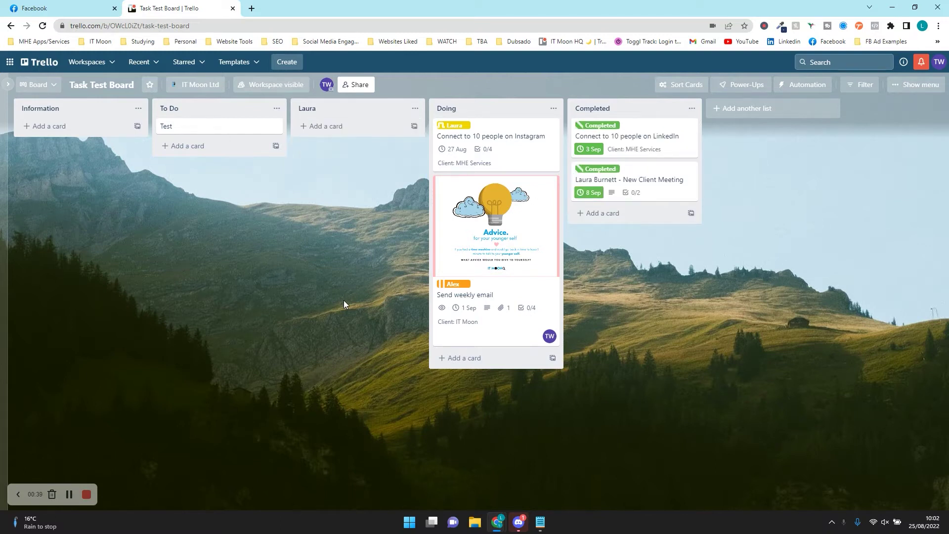
Examine the re-date automation buttons on the "Connect to 10 people on Instagram" card and close the card.
{"action": "left_click", "coordinate": [487, 146]}
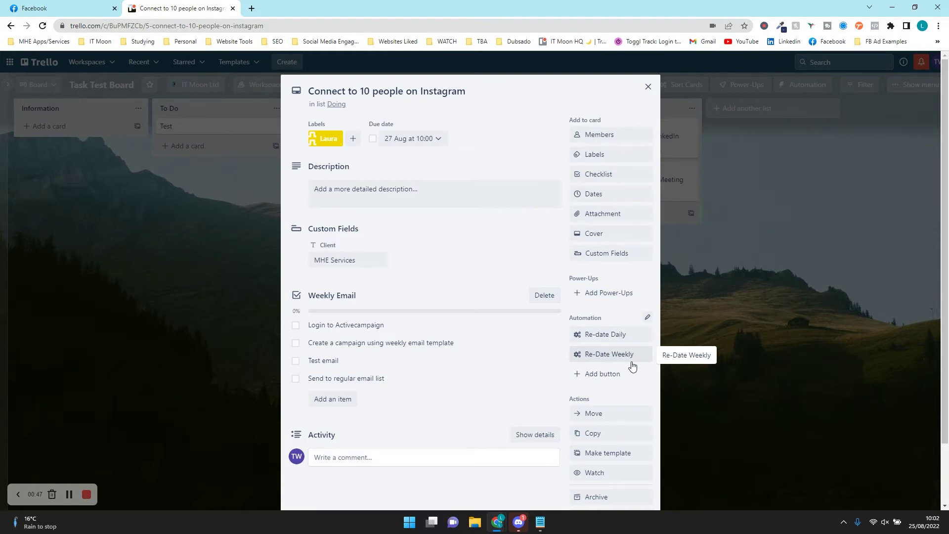
{"action": "left_click", "coordinate": [722, 356]}
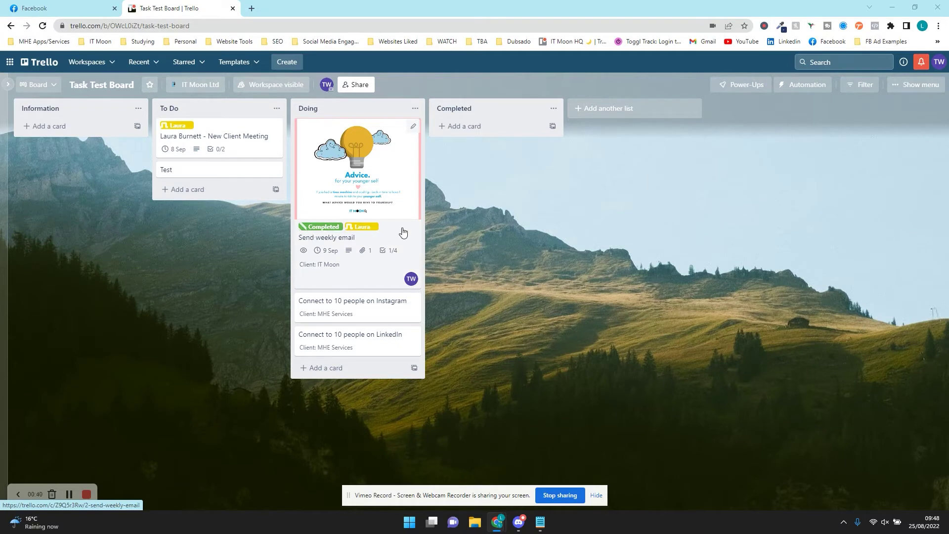
Replace the green Completed and yellow labels on the "Send weekly email" card with the orange team-member label.
{"action": "left_click", "coordinate": [414, 126]}
{"action": "left_click", "coordinate": [451, 144]}
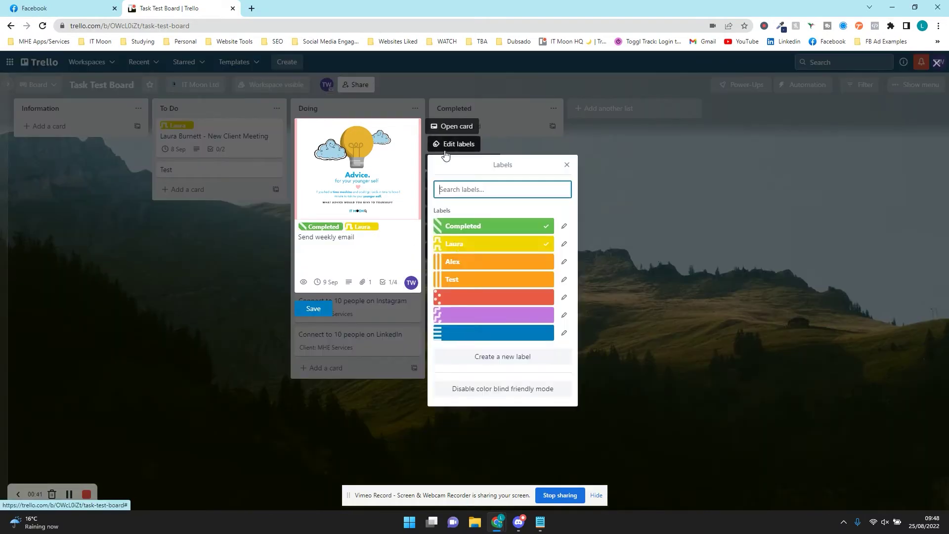
{"action": "left_click", "coordinate": [477, 227]}
{"action": "left_click", "coordinate": [512, 251]}
{"action": "left_click", "coordinate": [505, 262]}
{"action": "left_click", "coordinate": [232, 279]}
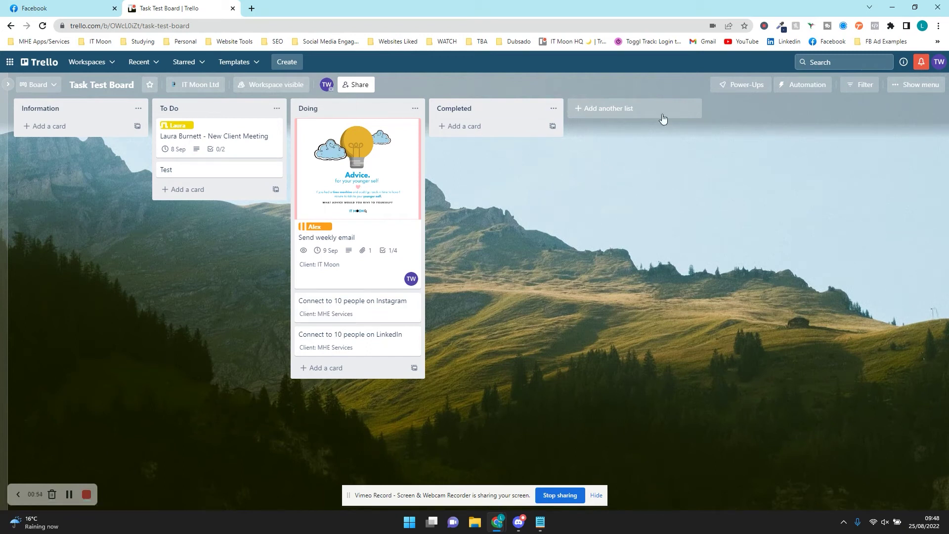
Review the board's existing automation rules and start a new rule with its trigger selection open.
{"action": "left_click", "coordinate": [811, 90]}
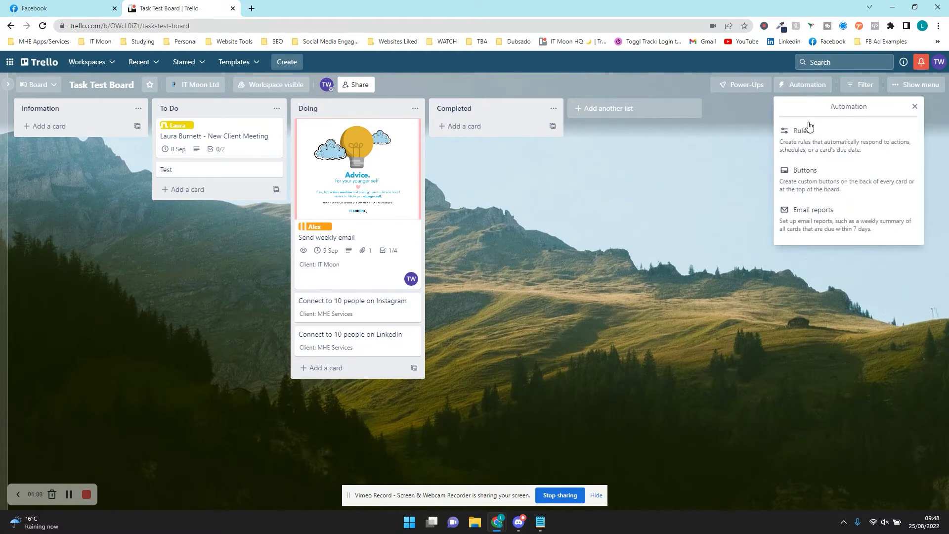
{"action": "left_click", "coordinate": [812, 132]}
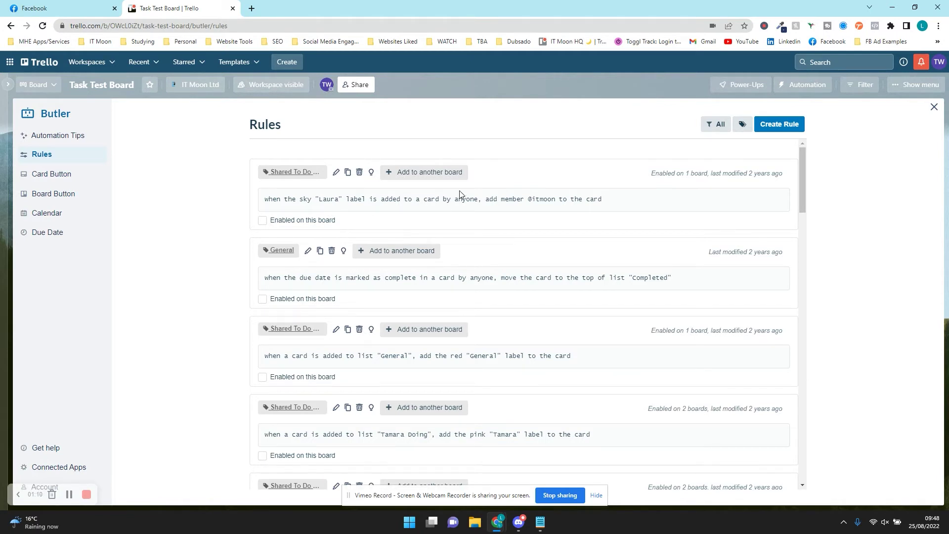
{"action": "scroll", "coordinate": [442, 208], "scroll_direction": "down", "scroll_amount": 15}
{"action": "scroll", "coordinate": [461, 193], "scroll_direction": "up", "scroll_amount": 15}
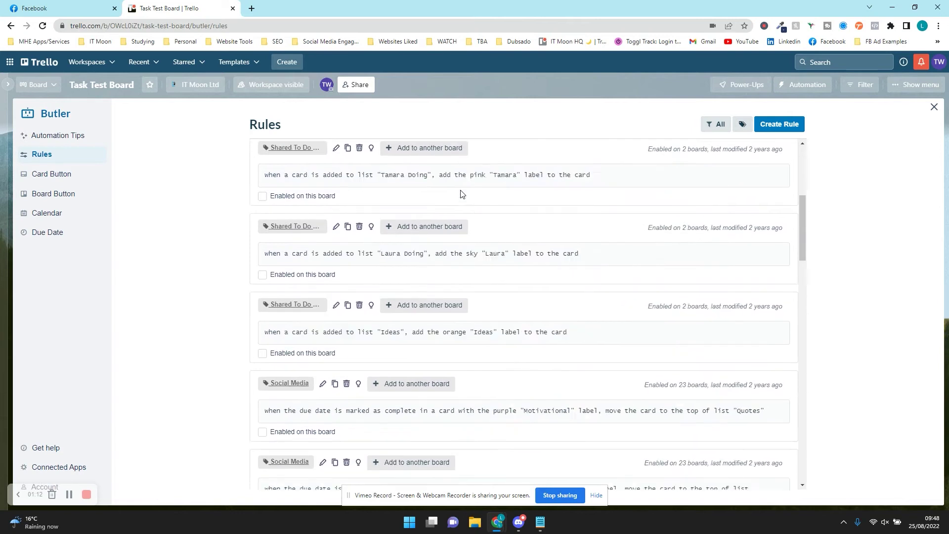
{"action": "left_click", "coordinate": [775, 127]}
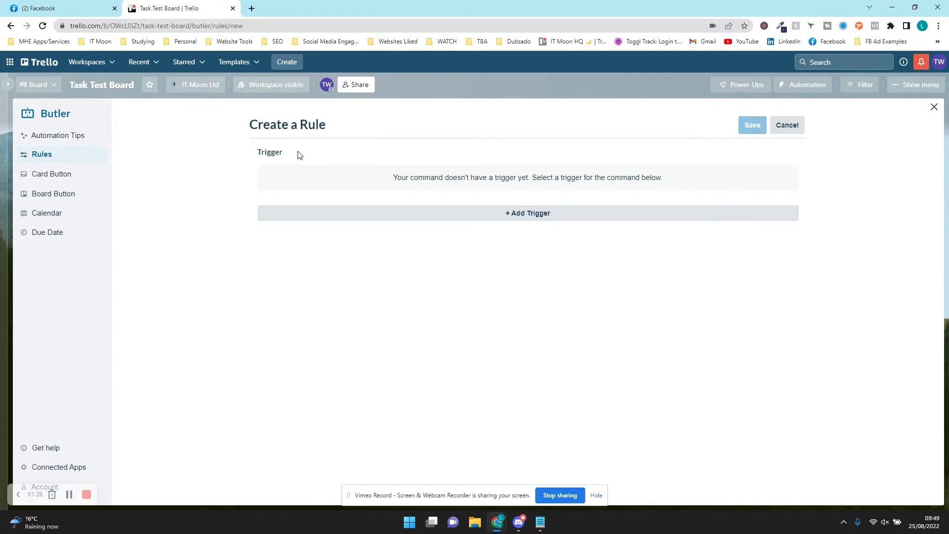
{"action": "left_click", "coordinate": [409, 219]}
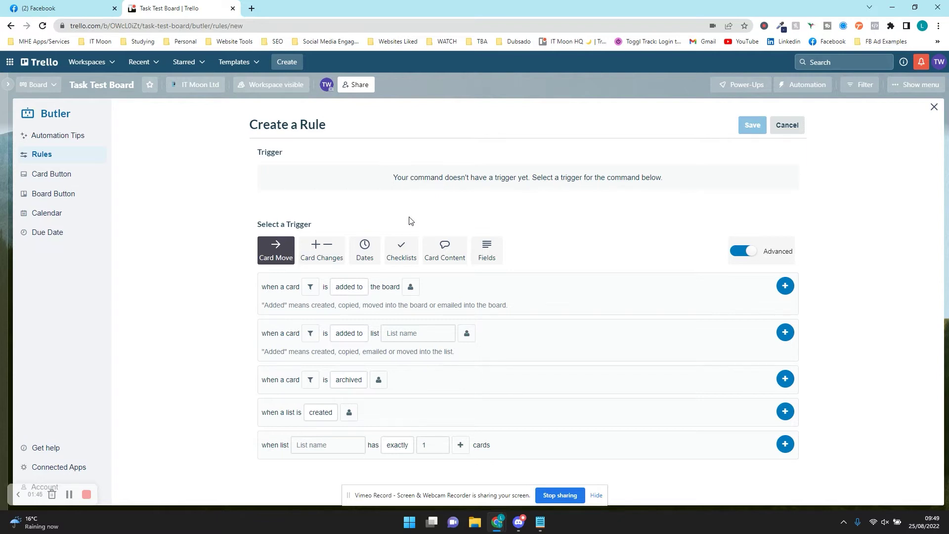
Look through the available trigger categories for the rule, from card moves and changes to dates, checklists, content and fields.
{"action": "left_click", "coordinate": [319, 255]}
{"action": "left_click", "coordinate": [366, 255]}
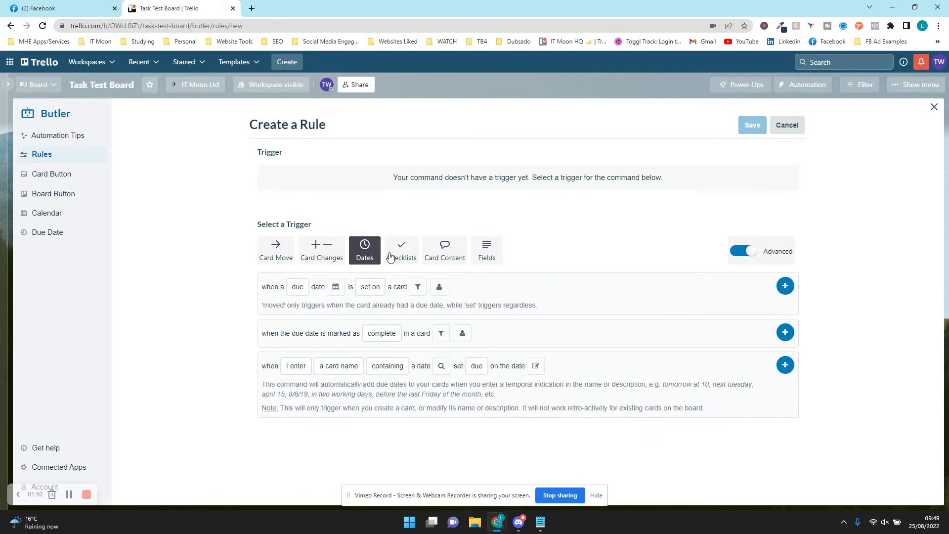
{"action": "left_click", "coordinate": [394, 257]}
{"action": "left_click", "coordinate": [441, 256]}
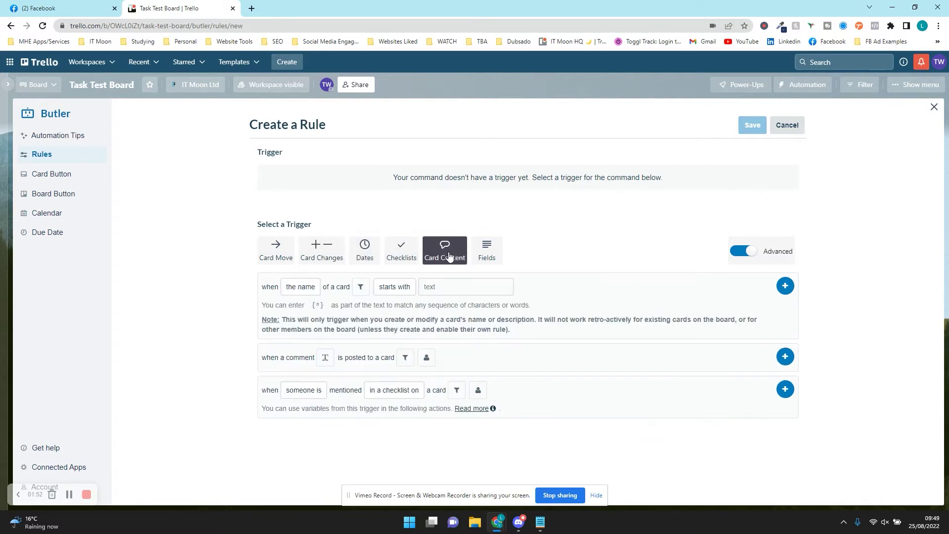
{"action": "left_click", "coordinate": [482, 258]}
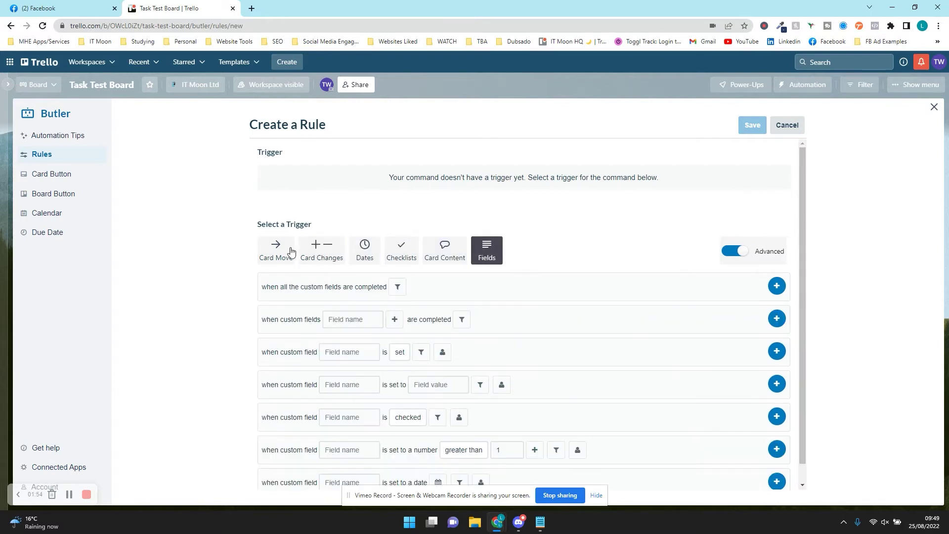
{"action": "left_click", "coordinate": [318, 255]}
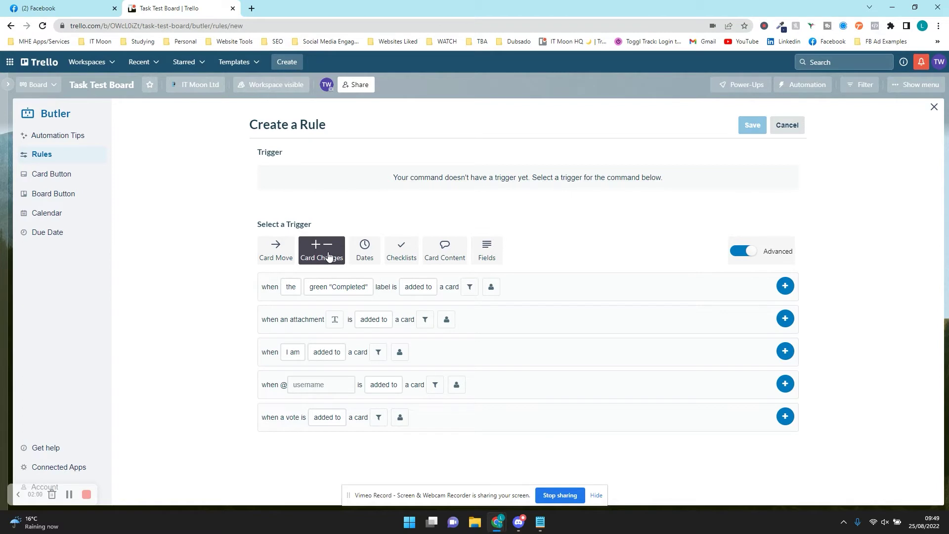
{"action": "left_click", "coordinate": [275, 256]}
{"action": "left_click", "coordinate": [320, 256]}
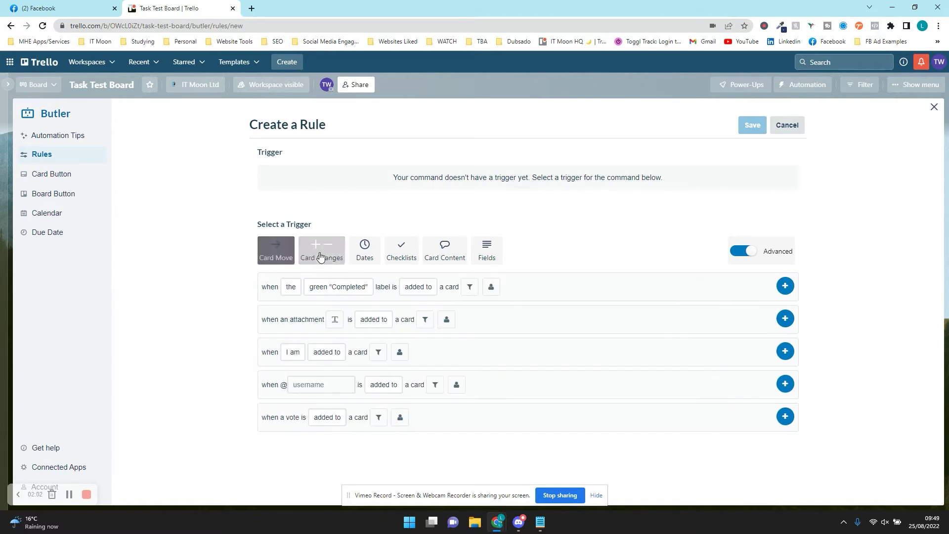
Examine the date trigger for a due date marked as complete, including its completion choice and basic card filters.
{"action": "left_click", "coordinate": [364, 253]}
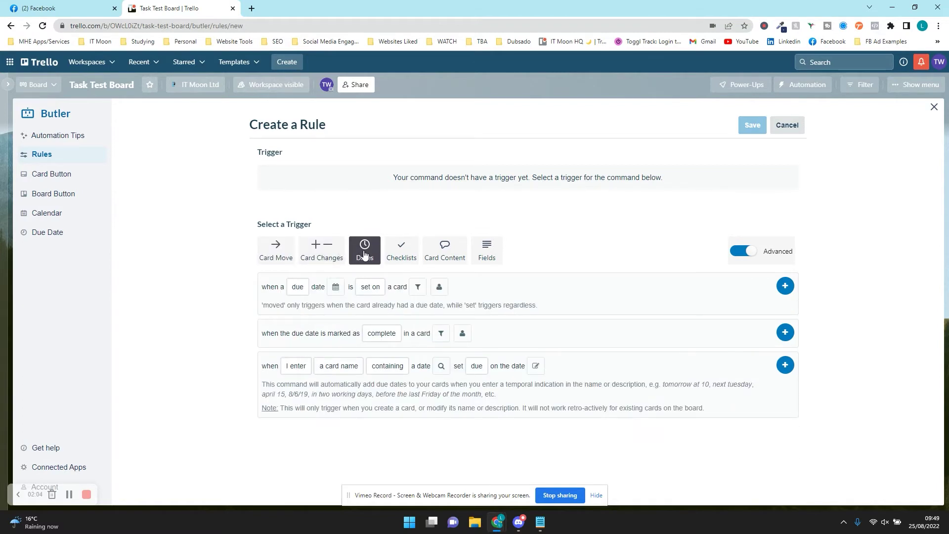
{"action": "left_click_drag", "start_coordinate": [269, 332], "coordinate": [359, 333]}
{"action": "left_click", "coordinate": [287, 334]}
{"action": "left_click", "coordinate": [375, 332]}
{"action": "left_click", "coordinate": [440, 334]}
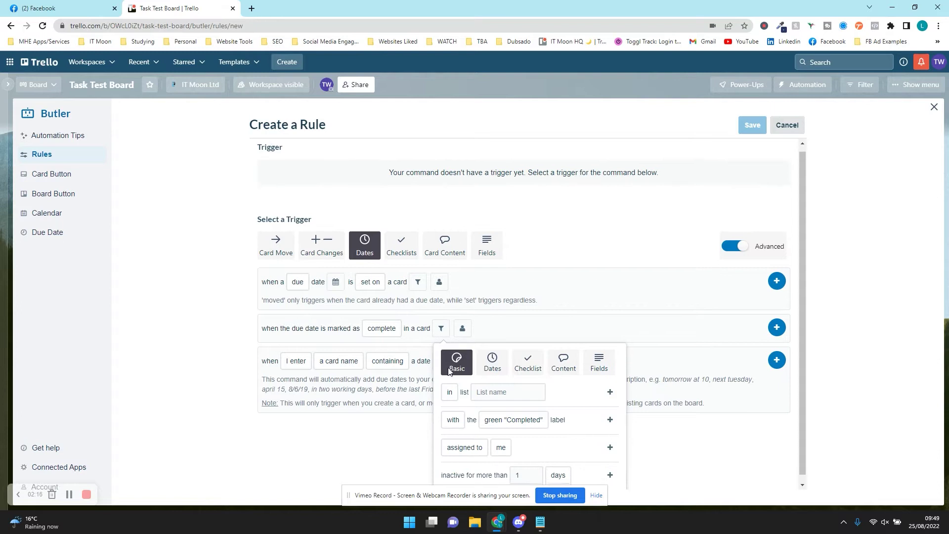
{"action": "scroll", "coordinate": [437, 345], "scroll_direction": "down", "scroll_amount": 1}
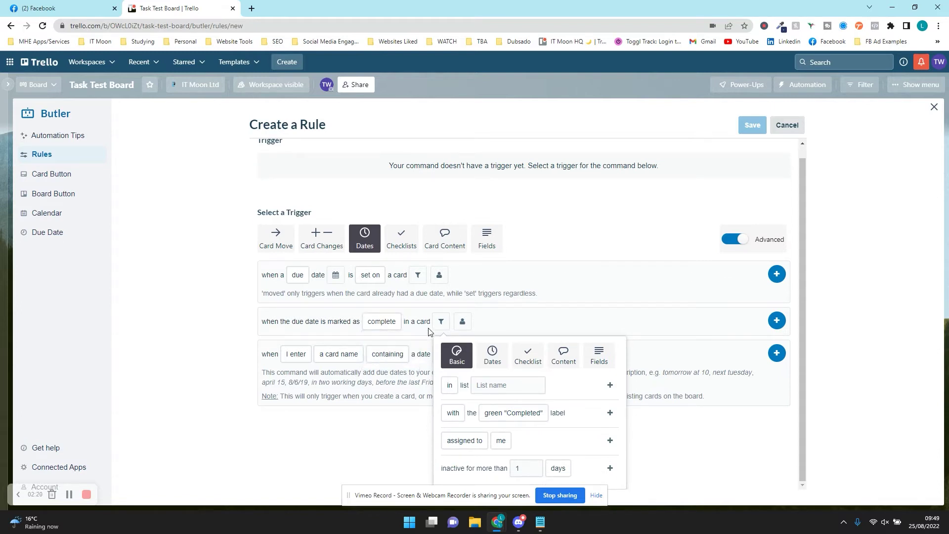
{"action": "left_click", "coordinate": [453, 413]}
{"action": "left_click", "coordinate": [455, 432]}
{"action": "left_click", "coordinate": [504, 390]}
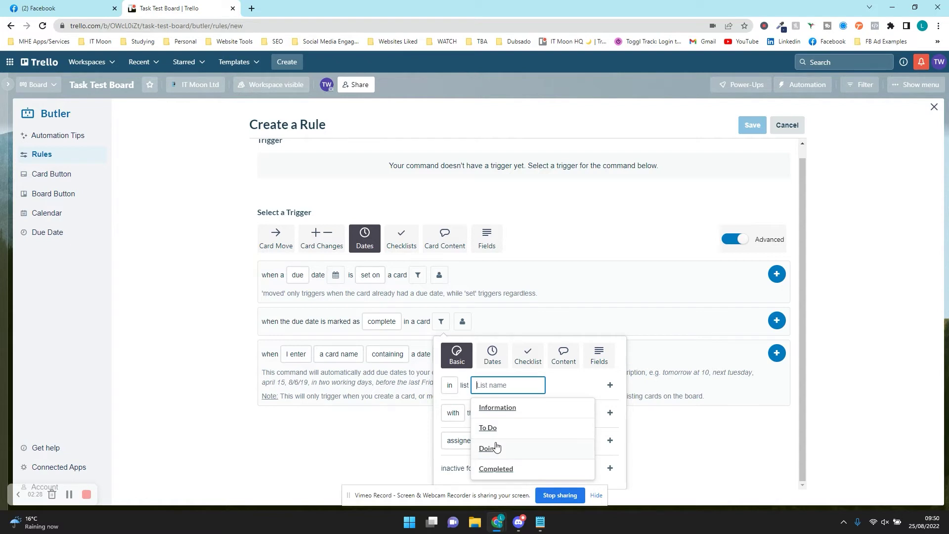
{"action": "left_click", "coordinate": [494, 304]}
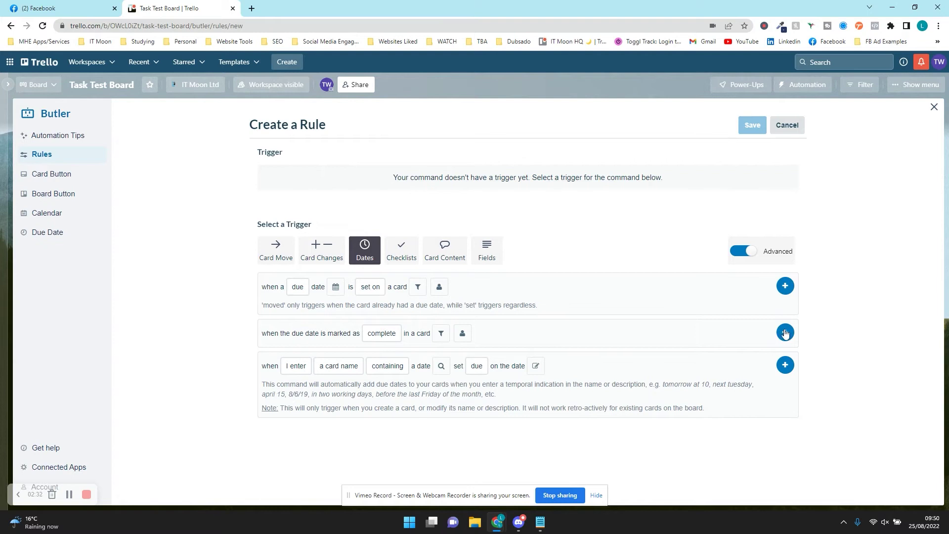
Add the trigger "when the due date is marked as complete in a card" to the rule.
{"action": "left_click", "coordinate": [785, 333]}
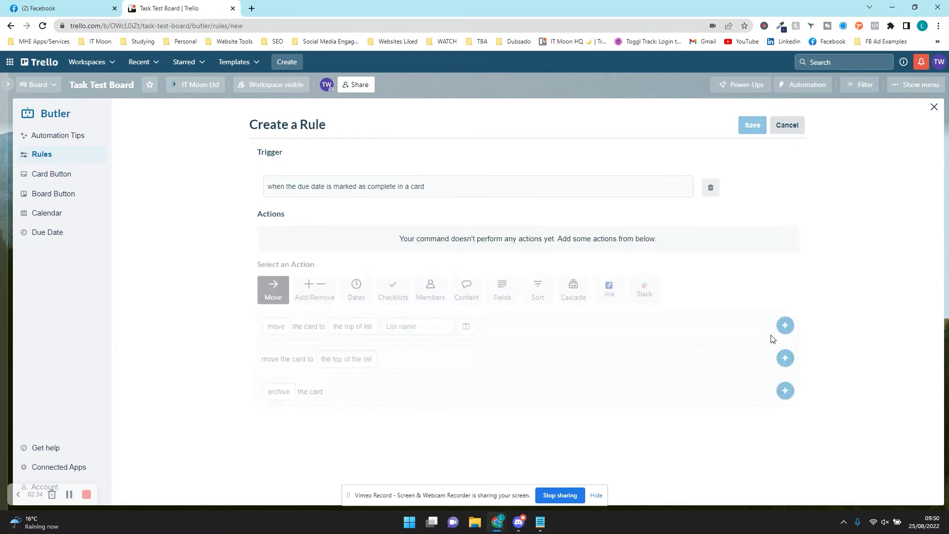
{"action": "double_click", "coordinate": [279, 149]}
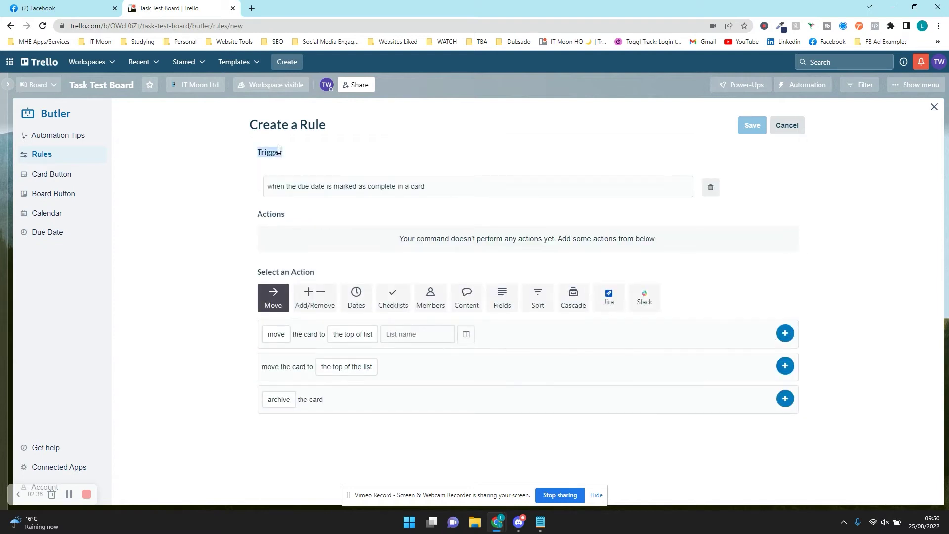
{"action": "left_click", "coordinate": [302, 186]}
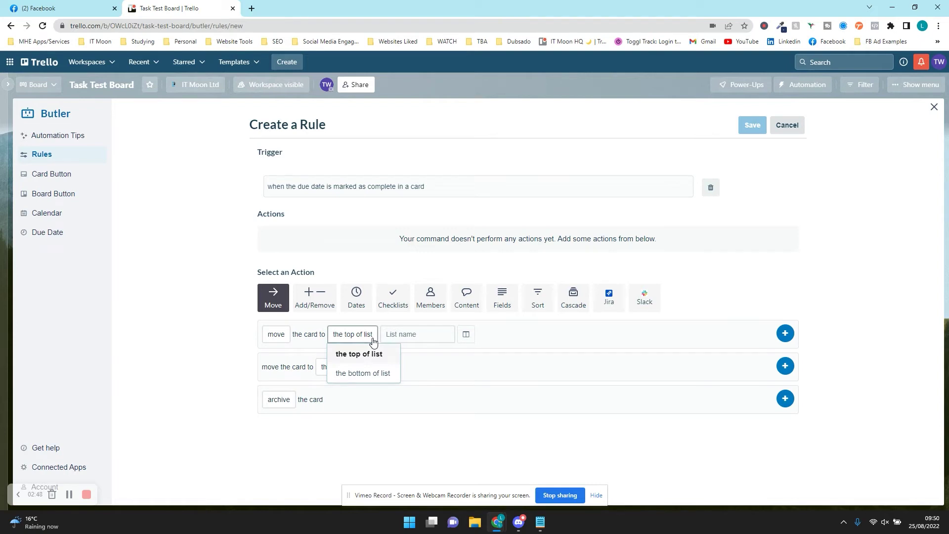
Add an action that moves the card to the top of the list Completed, without specifying another board.
{"action": "left_click", "coordinate": [408, 333]}
{"action": "left_click", "coordinate": [408, 419]}
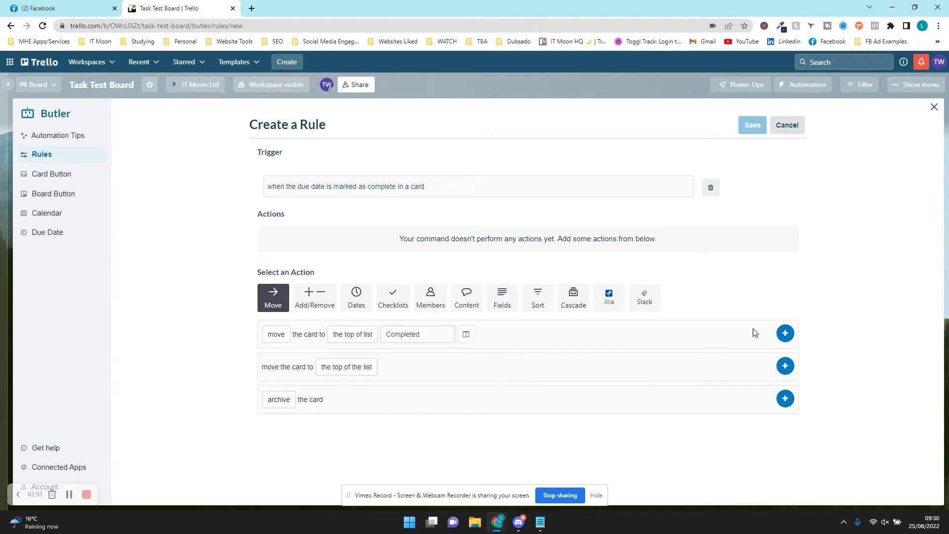
{"action": "left_click", "coordinate": [468, 335]}
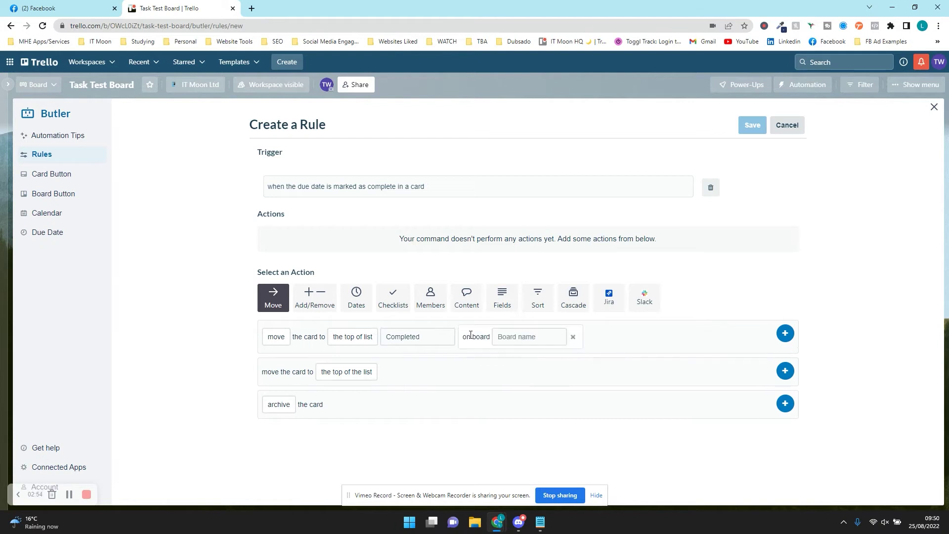
{"action": "left_click", "coordinate": [508, 337]}
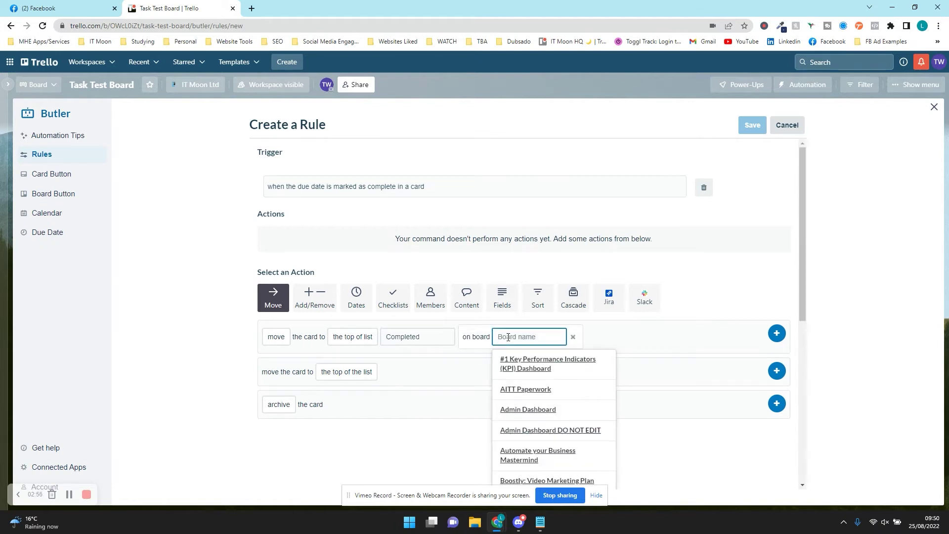
{"action": "left_click", "coordinate": [573, 338]}
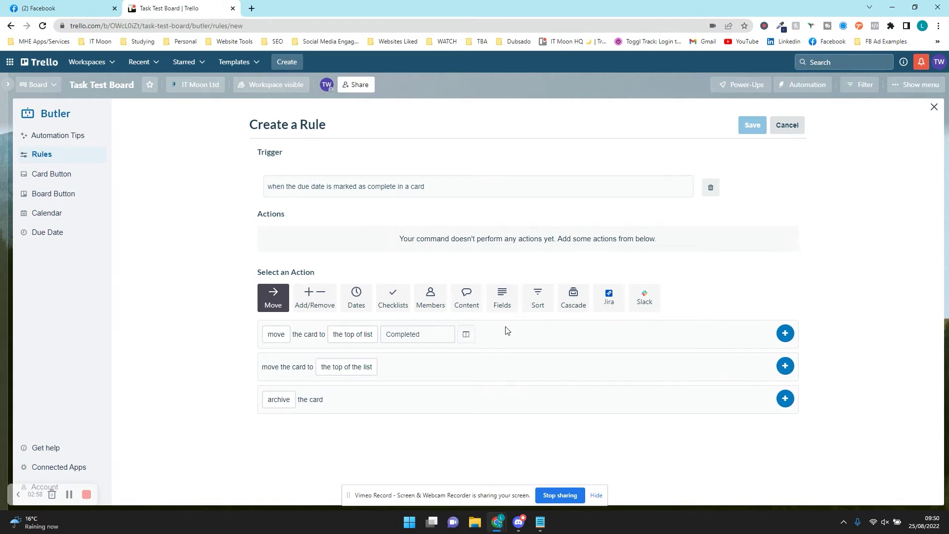
{"action": "left_click", "coordinate": [785, 335]}
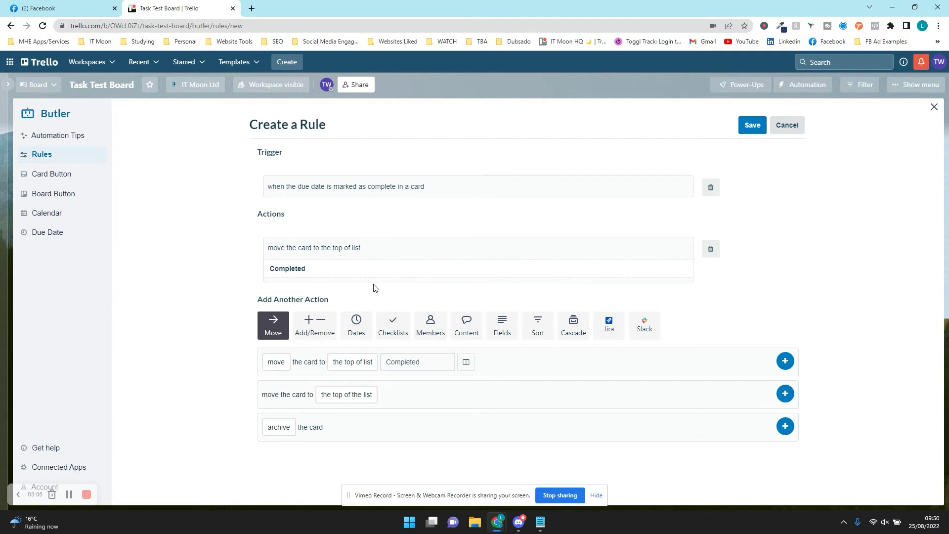
Add an action to the rule that removes the yellow label from the card.
{"action": "left_click", "coordinate": [312, 328]}
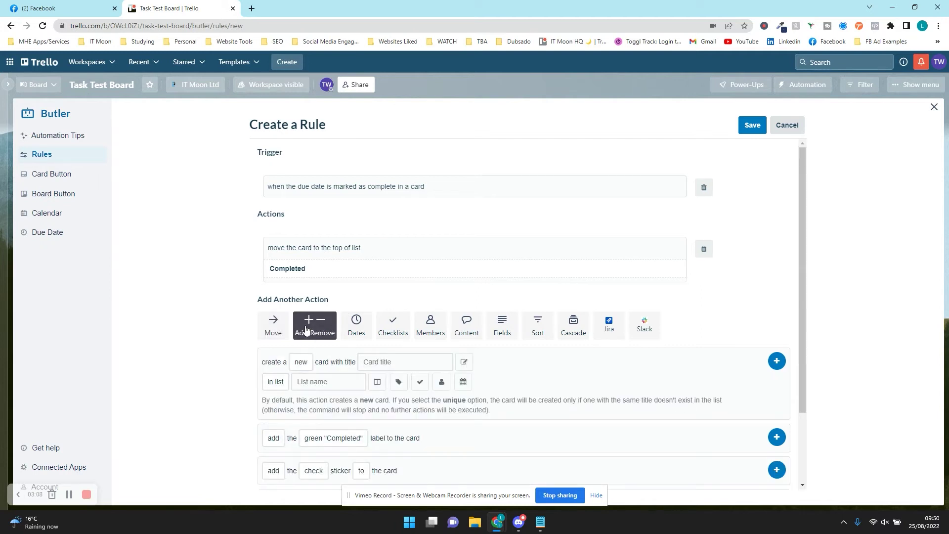
{"action": "scroll", "coordinate": [315, 328], "scroll_direction": "down", "scroll_amount": 2}
{"action": "left_click", "coordinate": [273, 348]}
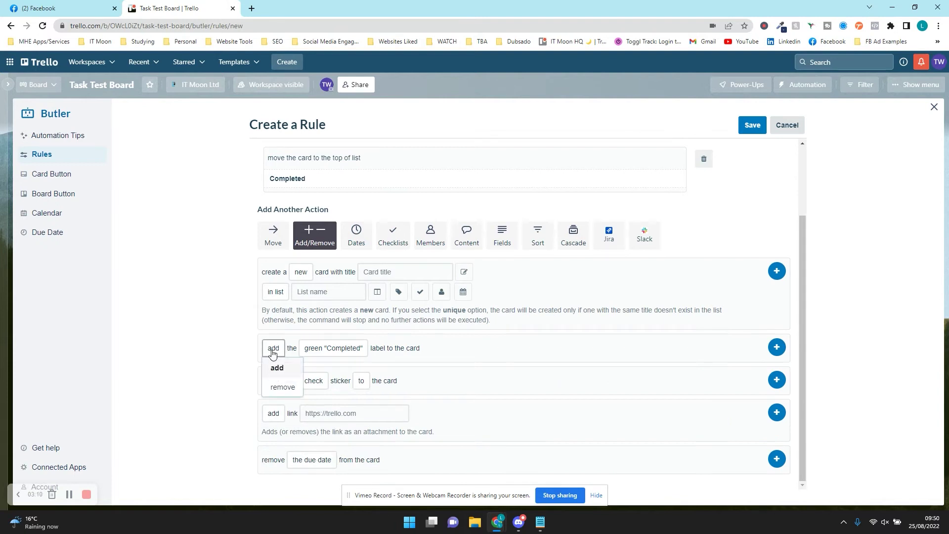
{"action": "left_click", "coordinate": [283, 387]}
{"action": "left_click", "coordinate": [294, 352]}
{"action": "left_click", "coordinate": [341, 348]}
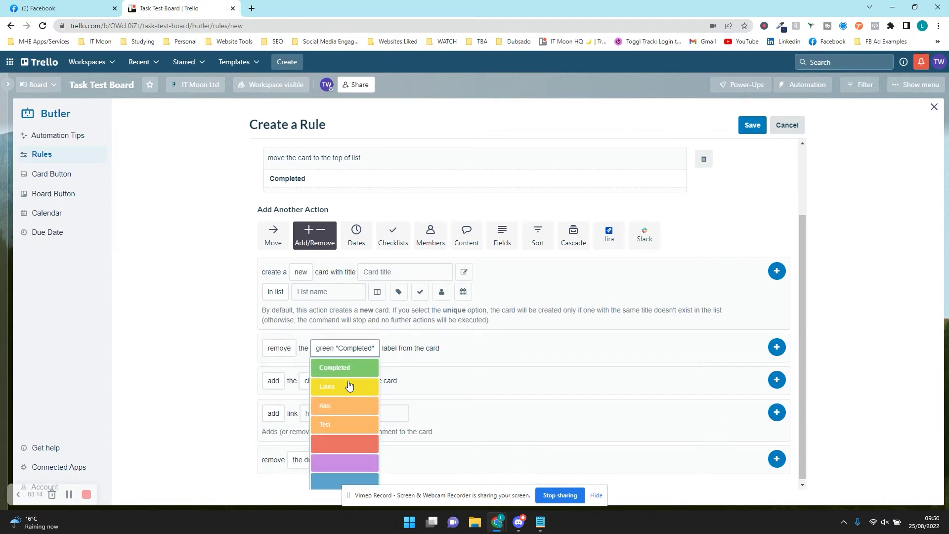
{"action": "left_click", "coordinate": [346, 383]}
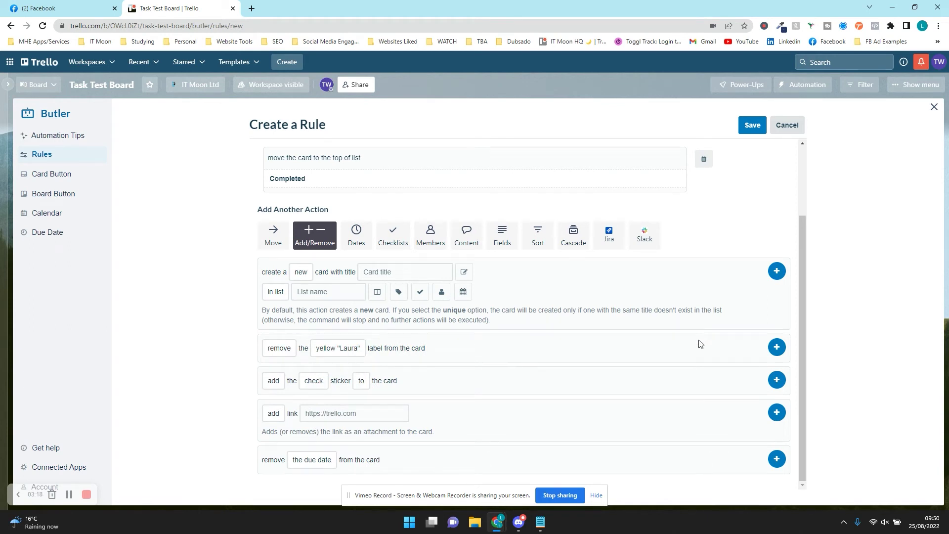
{"action": "left_click", "coordinate": [777, 347]}
Add another action that removes the orange label listed directly above Test from the card.
{"action": "scroll", "coordinate": [287, 292], "scroll_direction": "down", "scroll_amount": 2}
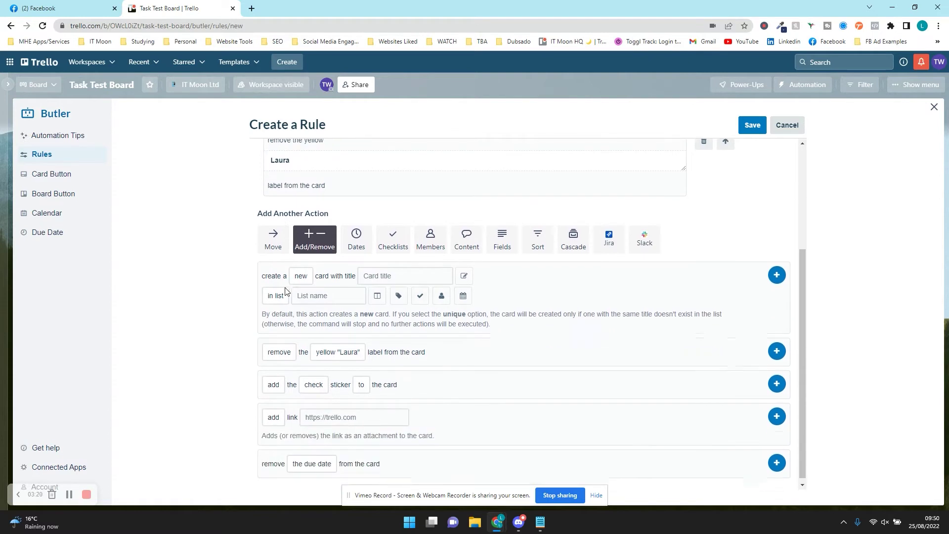
{"action": "left_click", "coordinate": [349, 349]}
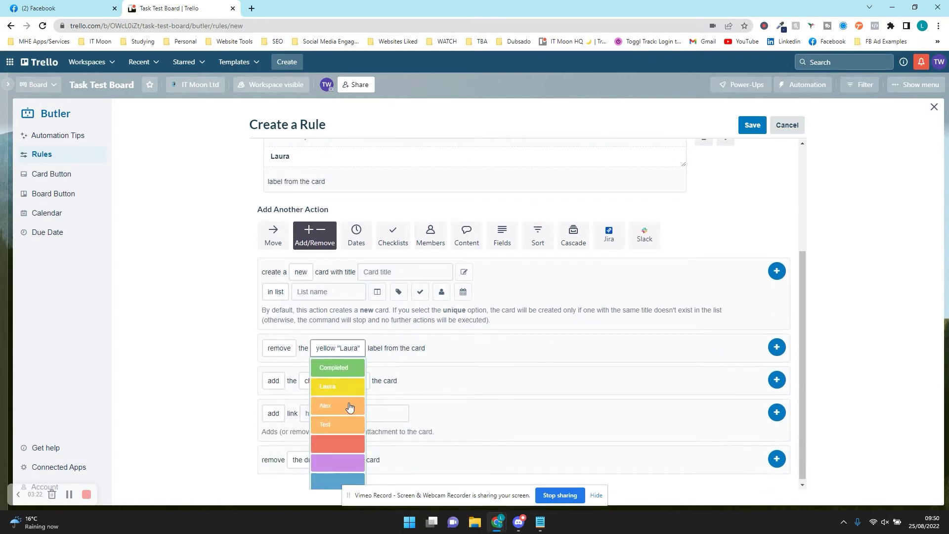
{"action": "left_click", "coordinate": [350, 407]}
{"action": "left_click", "coordinate": [777, 348]}
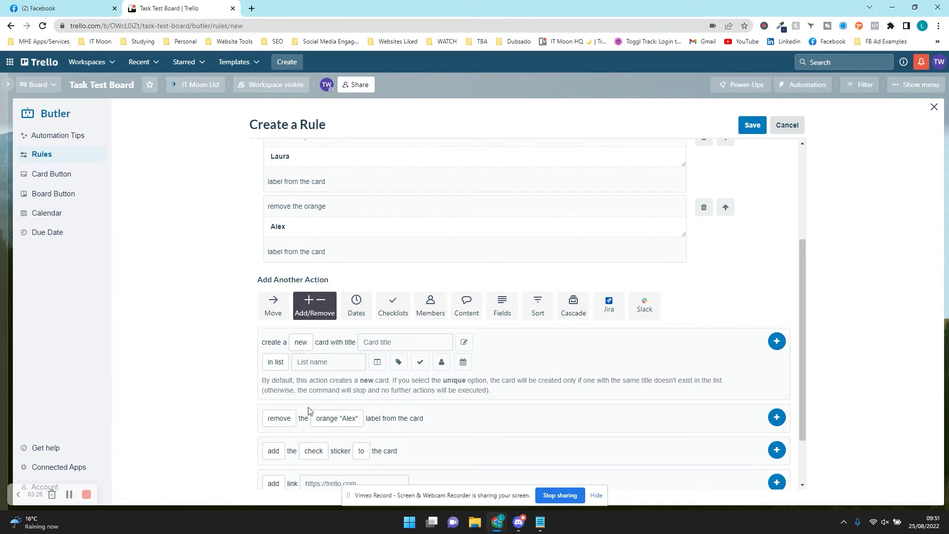
Add an action that adds the green "Completed" label to the card.
{"action": "left_click", "coordinate": [280, 418]}
{"action": "left_click", "coordinate": [285, 439]}
{"action": "left_click", "coordinate": [338, 418]}
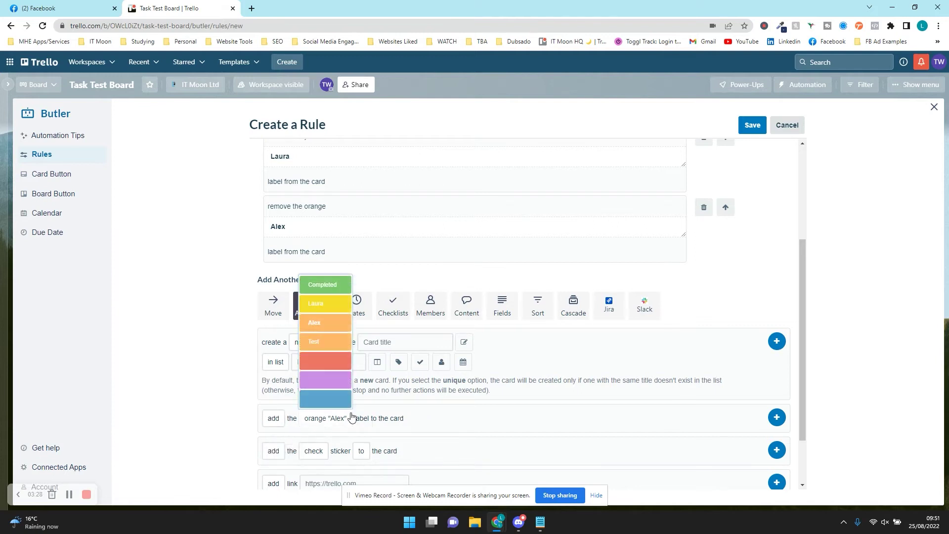
{"action": "left_click", "coordinate": [341, 284]}
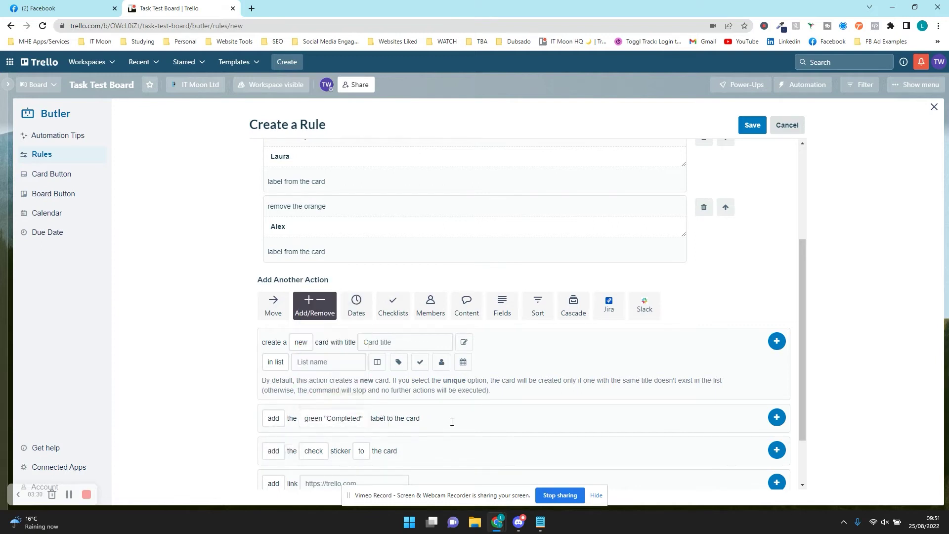
{"action": "left_click", "coordinate": [777, 417]}
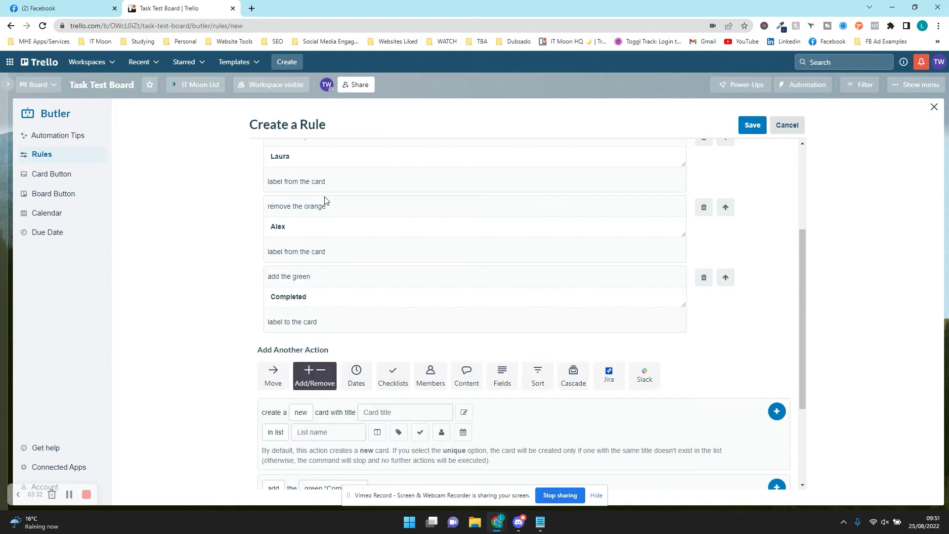
Review the rule's trigger and actions, save the rule, and find it at the end of the rules list.
{"action": "scroll", "coordinate": [325, 200], "scroll_direction": "up", "scroll_amount": 3}
{"action": "scroll", "coordinate": [325, 200], "scroll_direction": "down", "scroll_amount": 2}
{"action": "scroll", "coordinate": [325, 200], "scroll_direction": "up", "scroll_amount": 2}
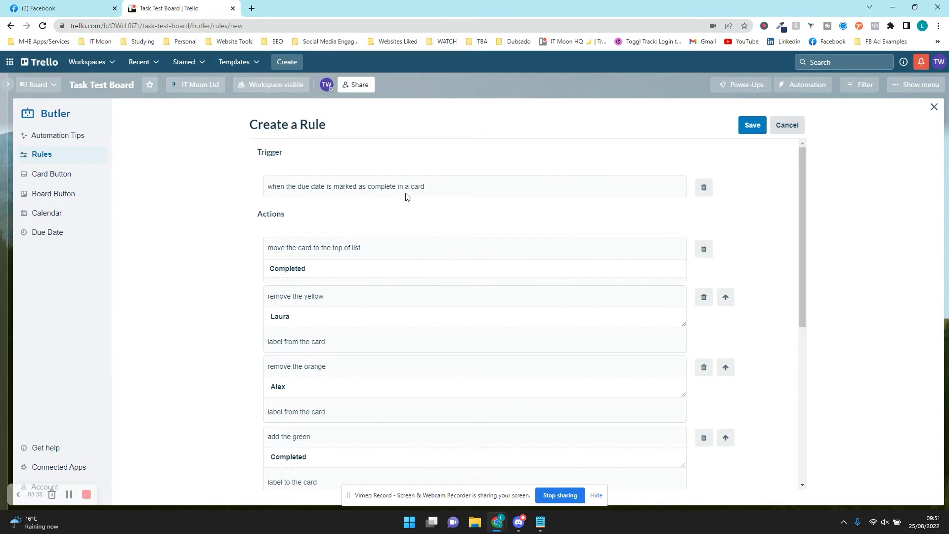
{"action": "scroll", "coordinate": [406, 196], "scroll_direction": "down", "scroll_amount": 1}
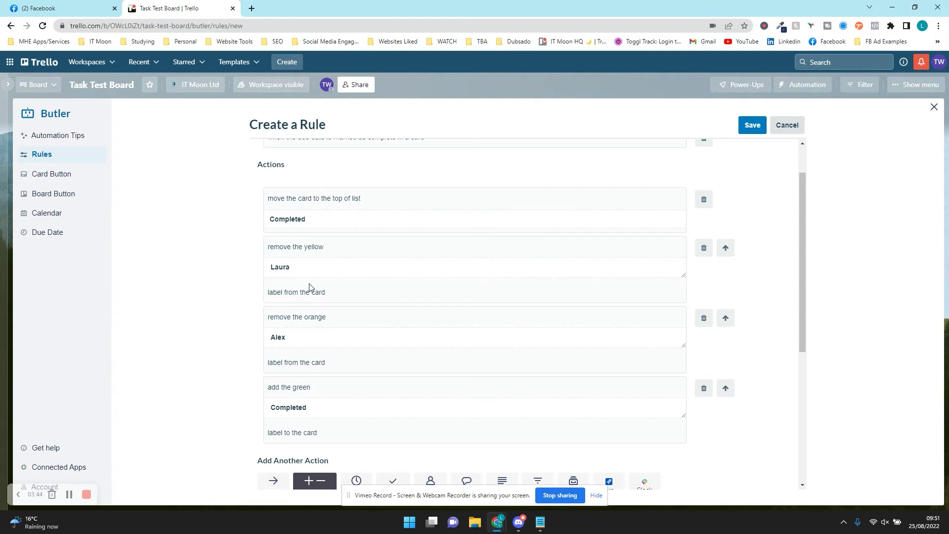
{"action": "scroll", "coordinate": [311, 287], "scroll_direction": "down", "scroll_amount": 2}
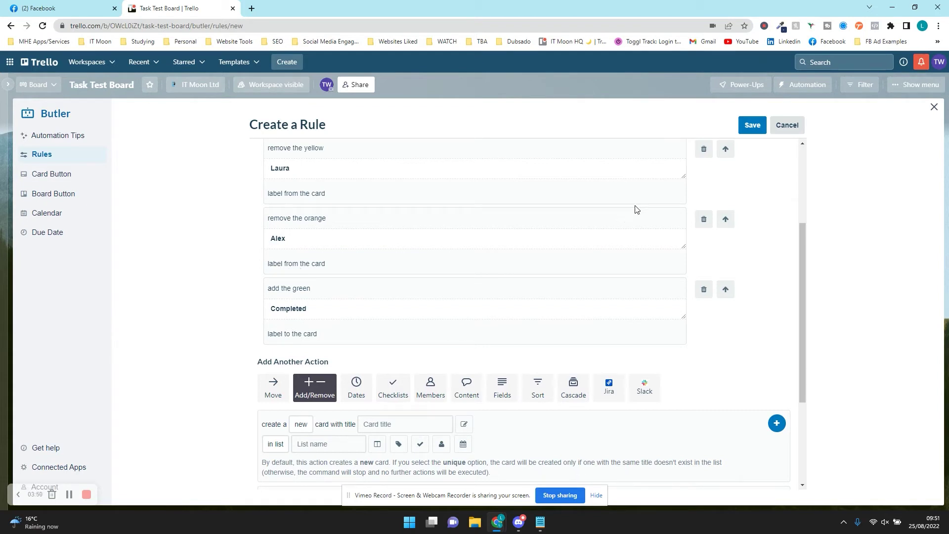
{"action": "left_click", "coordinate": [752, 126]}
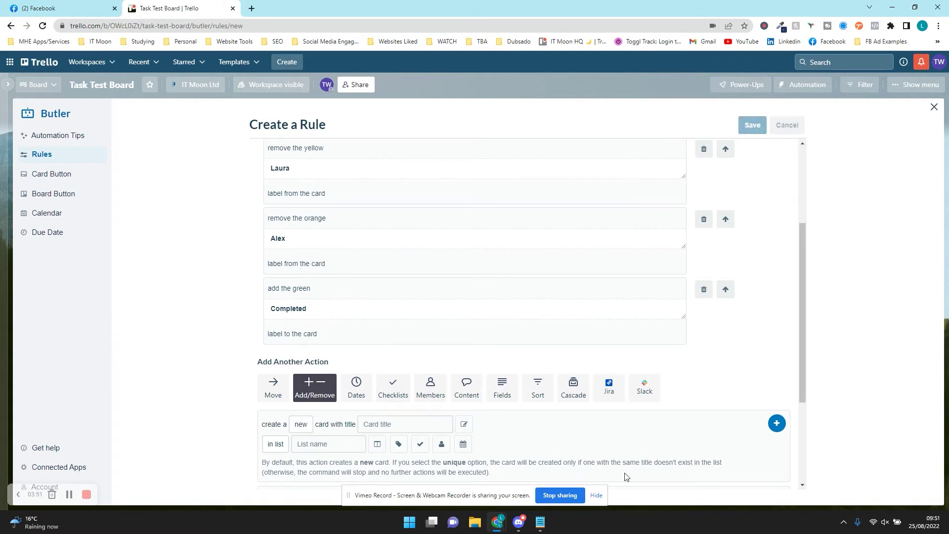
{"action": "left_click", "coordinate": [596, 495]}
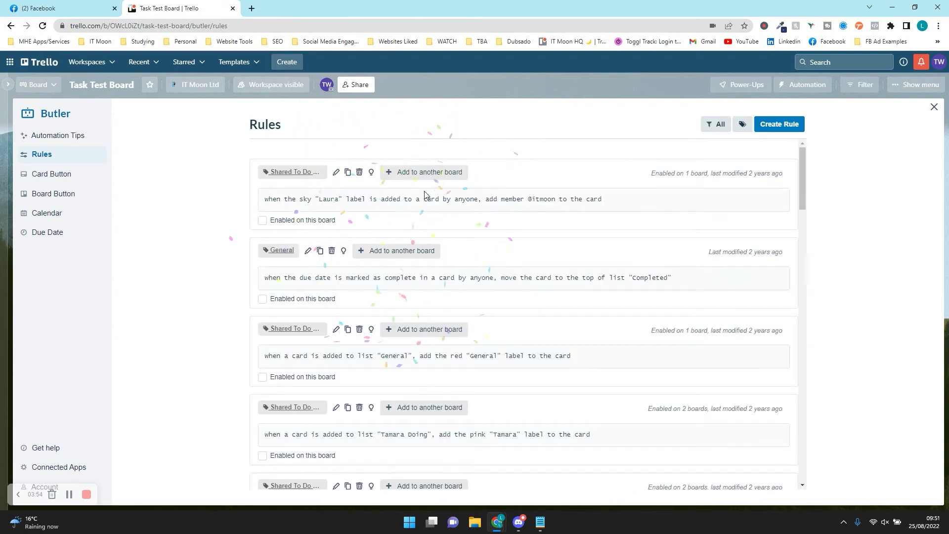
{"action": "left_click_drag", "start_coordinate": [800, 162], "coordinate": [803, 435]}
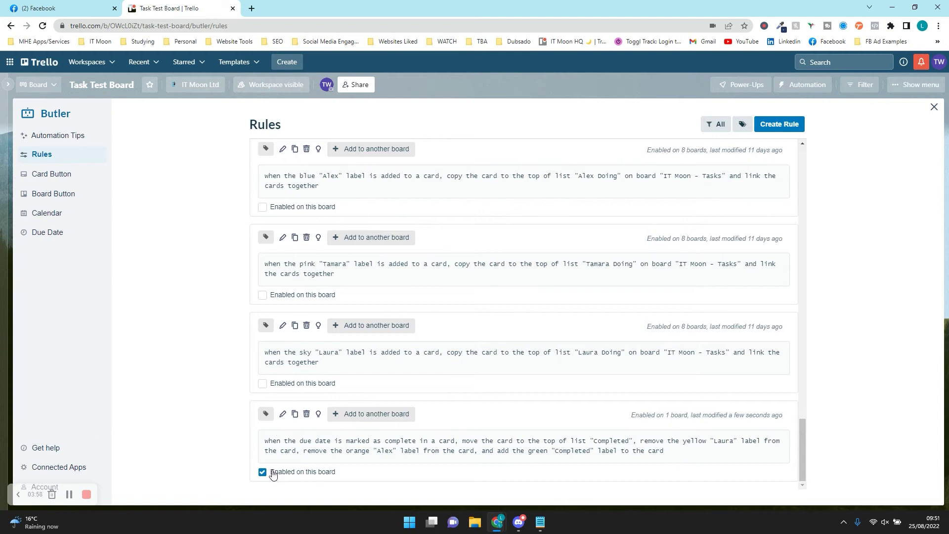
Return to the board and mark the due date of the New Client Meeting card in To Do as complete.
{"action": "left_click", "coordinate": [935, 110]}
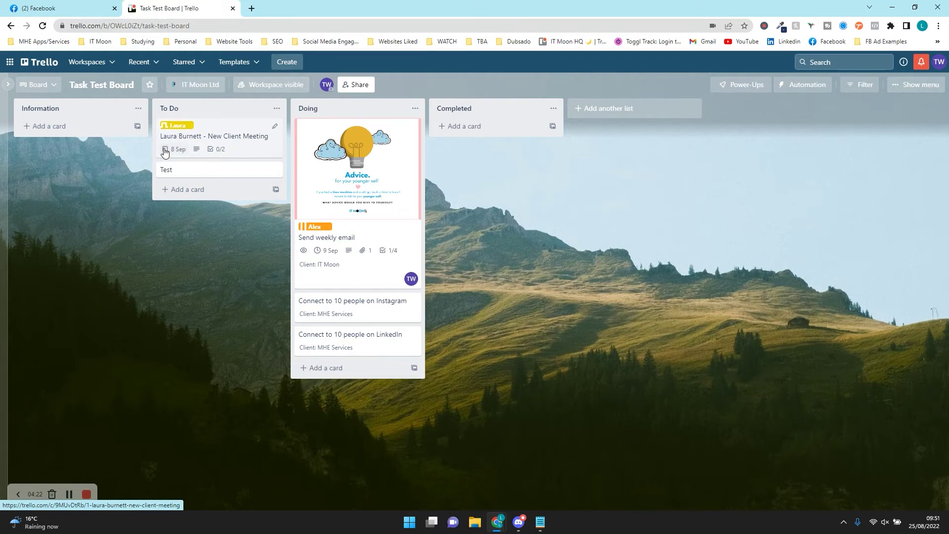
{"action": "left_click", "coordinate": [248, 133]}
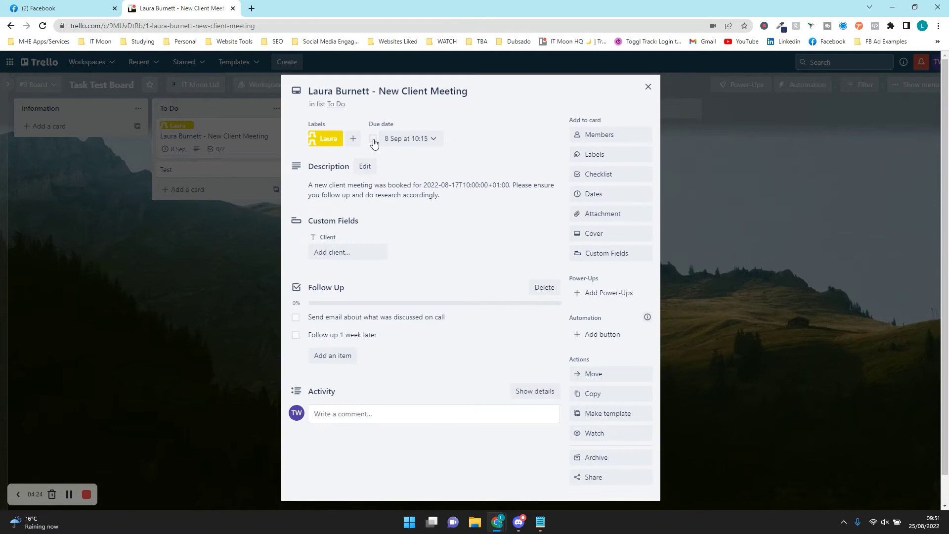
{"action": "left_click", "coordinate": [207, 301]}
{"action": "left_click", "coordinate": [167, 151]}
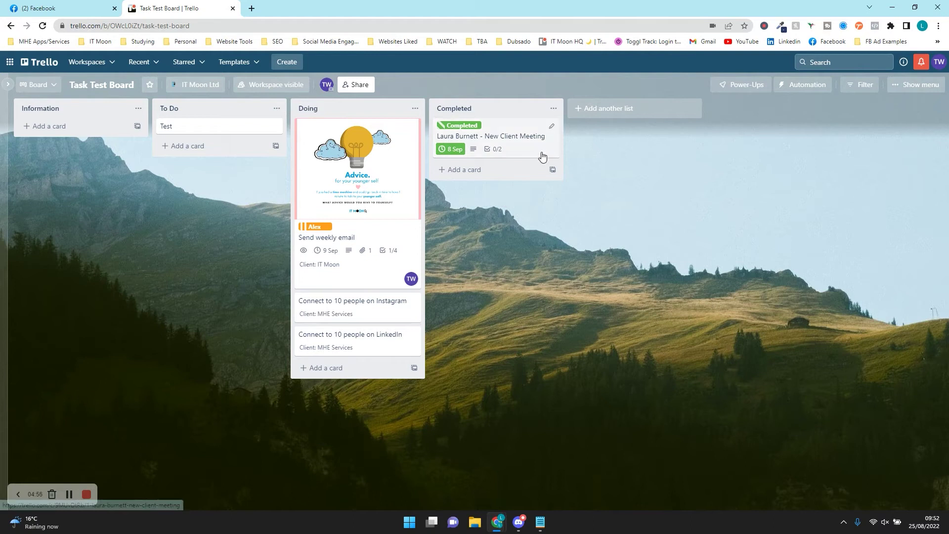
Add a list with the same name as the yellow label and place it between To Do and Doing.
{"action": "left_click", "coordinate": [602, 108]}
{"action": "type", "text": "Laura"}
{"action": "key", "text": "Return"}
{"action": "left_click_drag", "start_coordinate": [601, 112], "coordinate": [361, 115]}
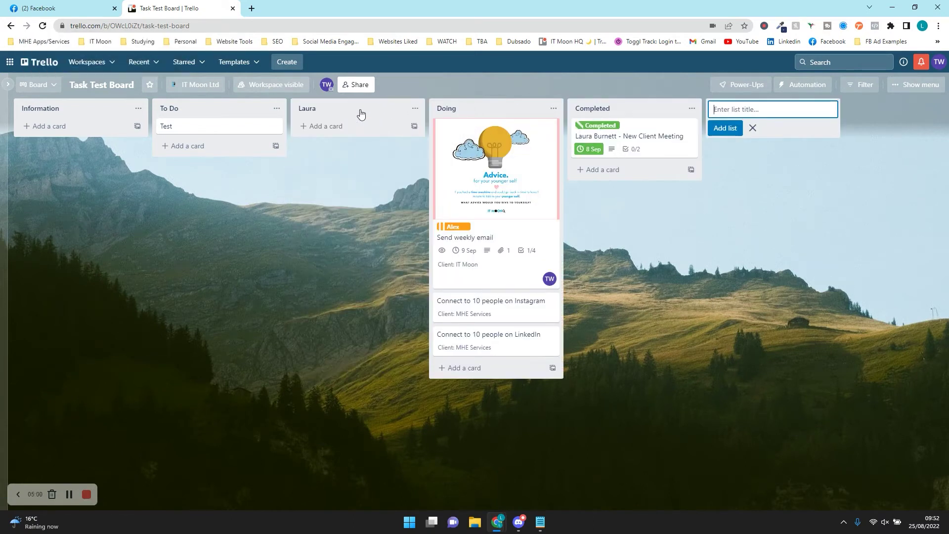
{"action": "left_click", "coordinate": [687, 282]}
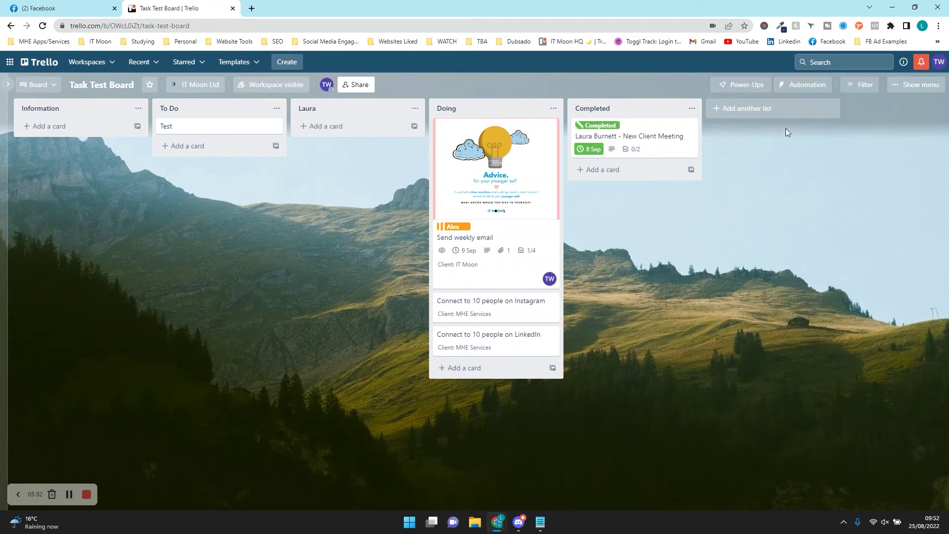
Start a new rule in the board's automation and bring up its trigger choices.
{"action": "left_click", "coordinate": [811, 88]}
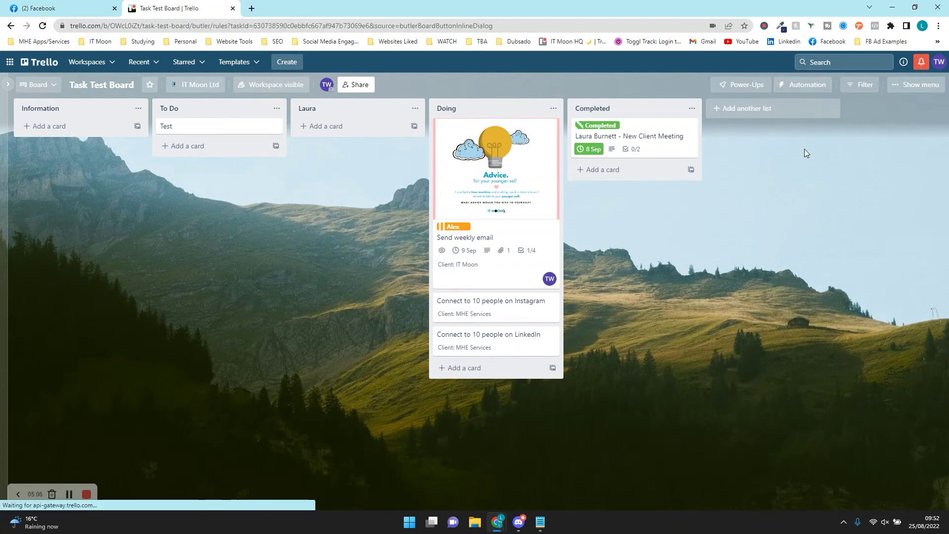
{"action": "left_click", "coordinate": [806, 152]}
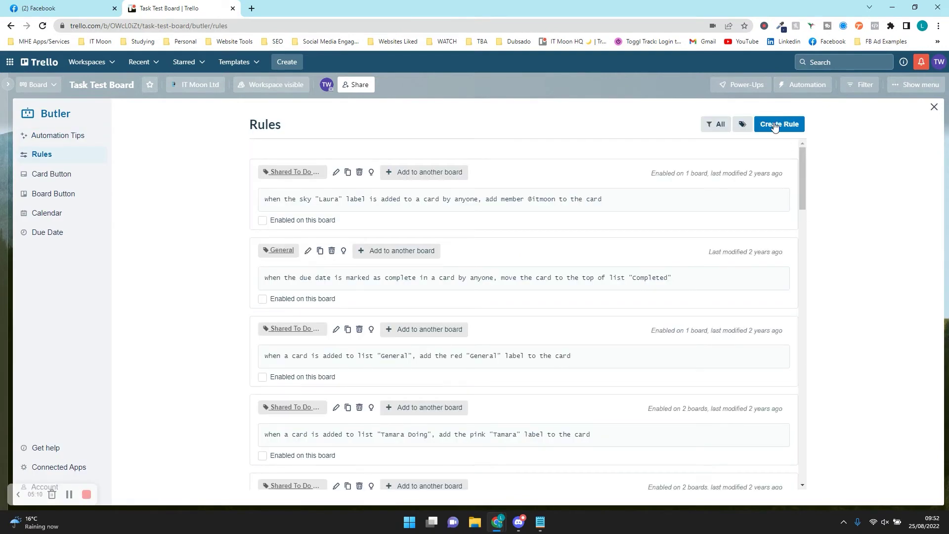
{"action": "left_click", "coordinate": [775, 125]}
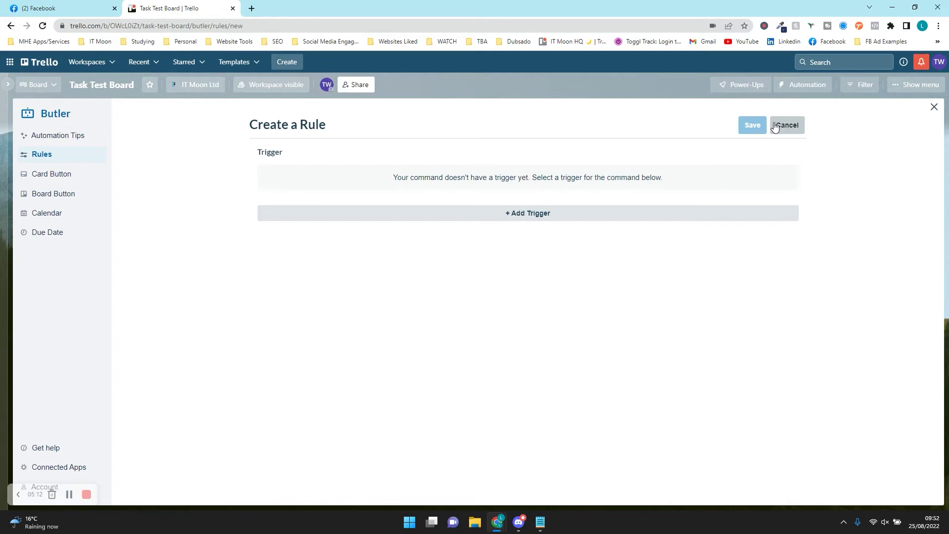
{"action": "left_click", "coordinate": [483, 219]}
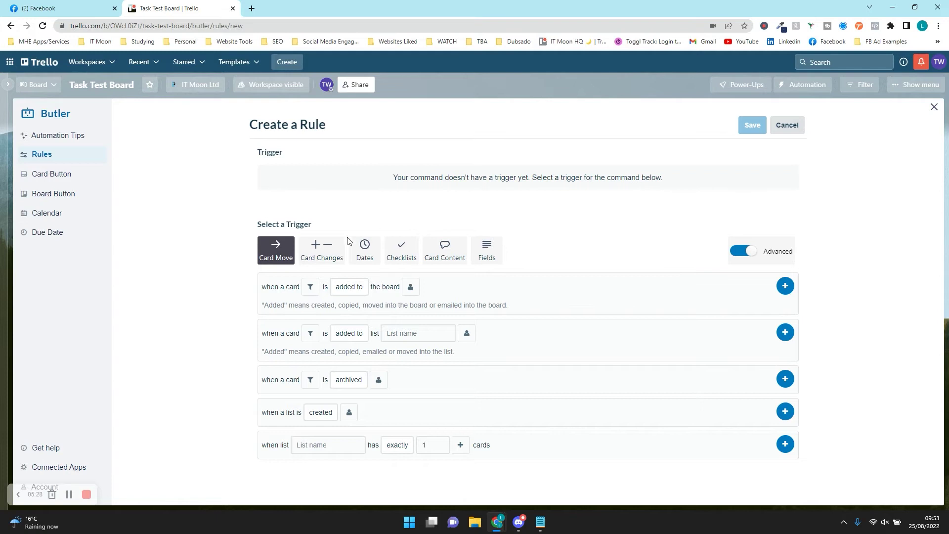
Examine the movement options of the card triggers for the board and for a list, such as added to, created in and moved into.
{"action": "left_click", "coordinate": [340, 289]}
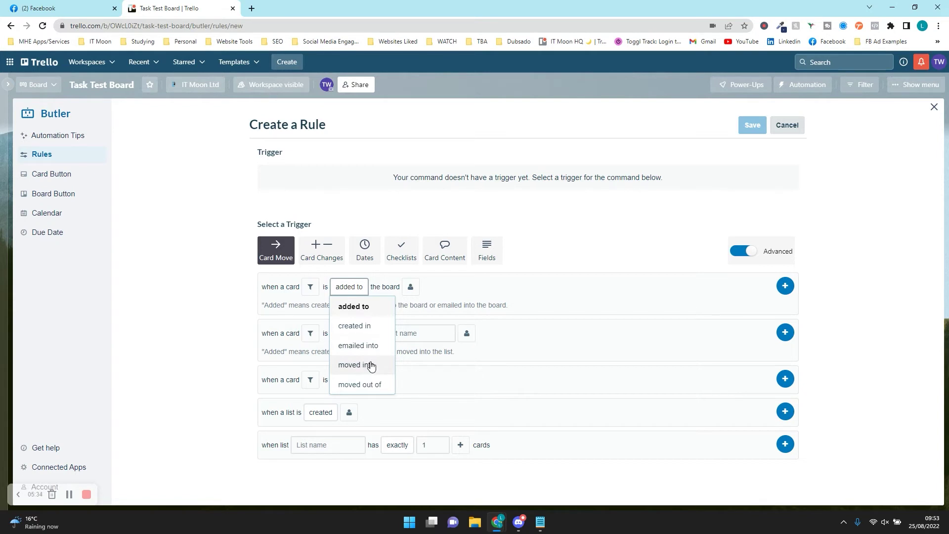
{"action": "left_click", "coordinate": [355, 307]}
{"action": "left_click", "coordinate": [357, 293]}
{"action": "left_click", "coordinate": [407, 299]}
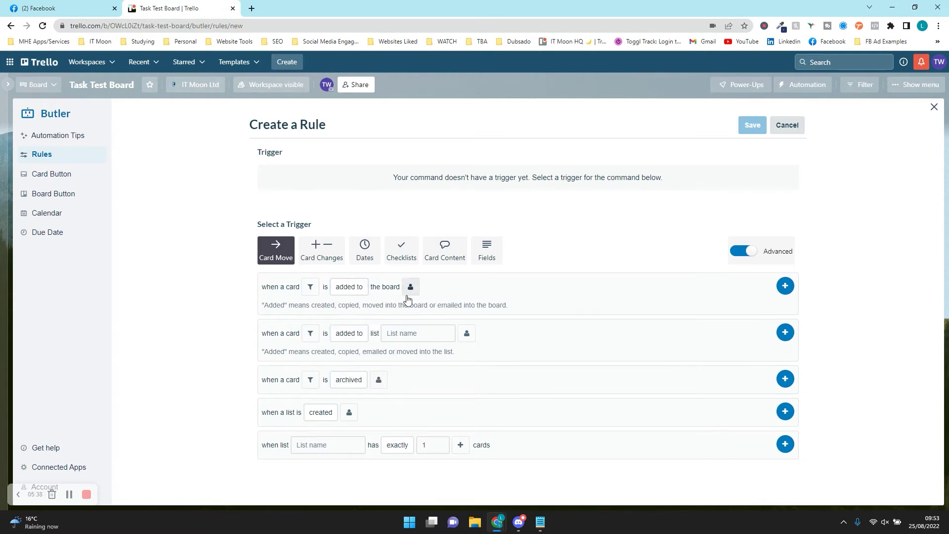
{"action": "left_click", "coordinate": [349, 333]}
{"action": "left_click", "coordinate": [346, 333]}
{"action": "left_click", "coordinate": [350, 336]}
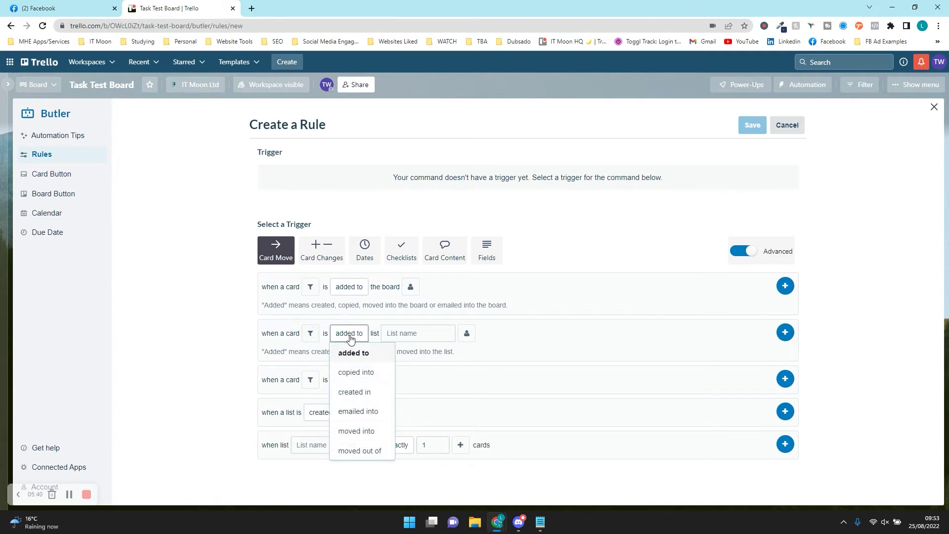
{"action": "left_click", "coordinate": [296, 344]}
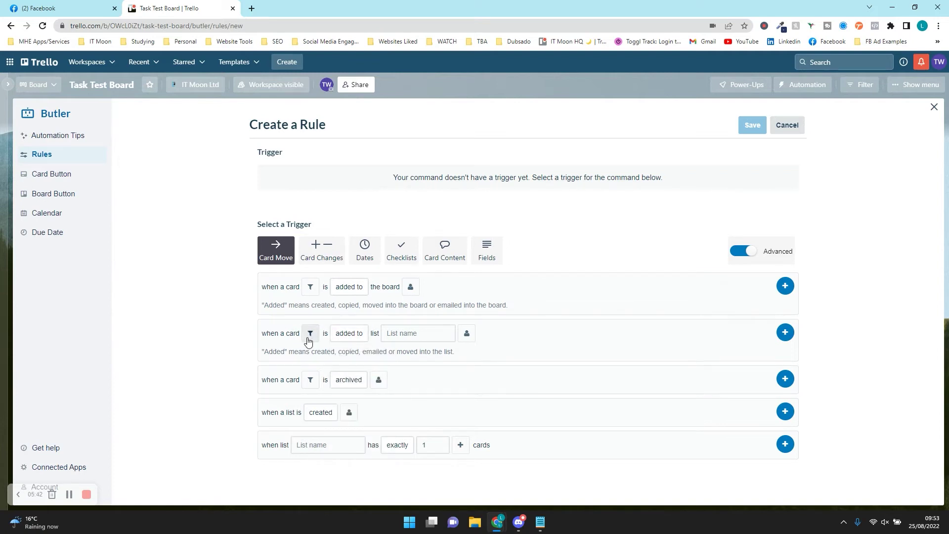
Add the trigger for when a card is added to the new list between To Do and Doing.
{"action": "left_click", "coordinate": [349, 335]}
{"action": "left_click", "coordinate": [407, 341]}
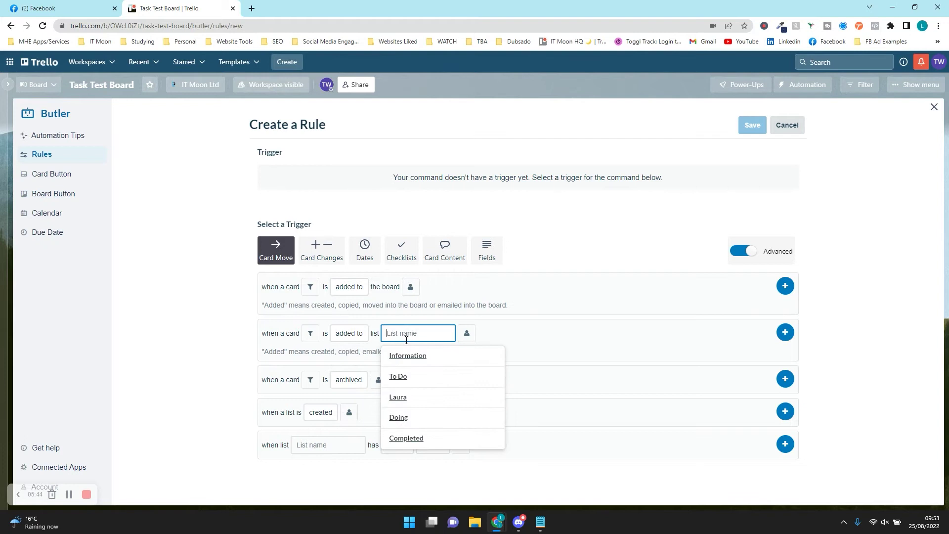
{"action": "left_click", "coordinate": [397, 396]}
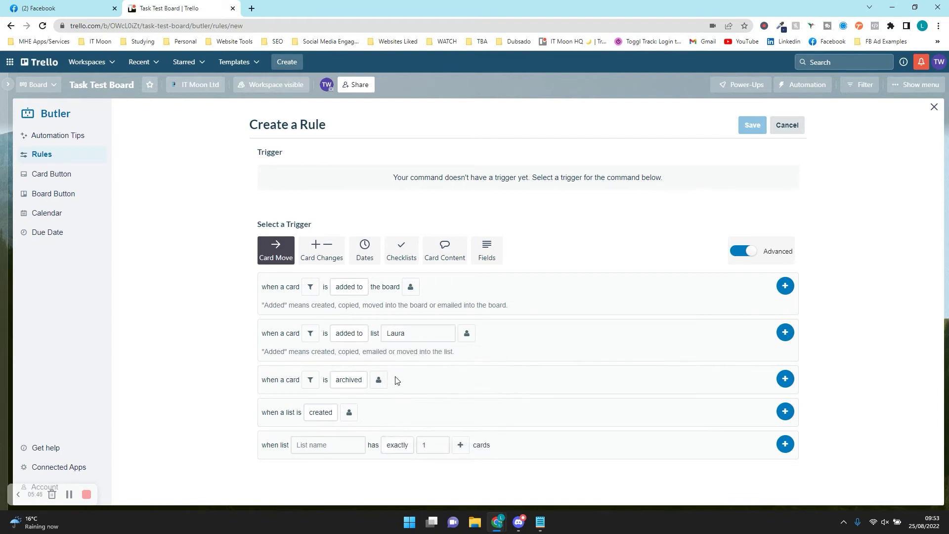
{"action": "left_click", "coordinate": [785, 332]}
{"action": "double_click", "coordinate": [287, 191]}
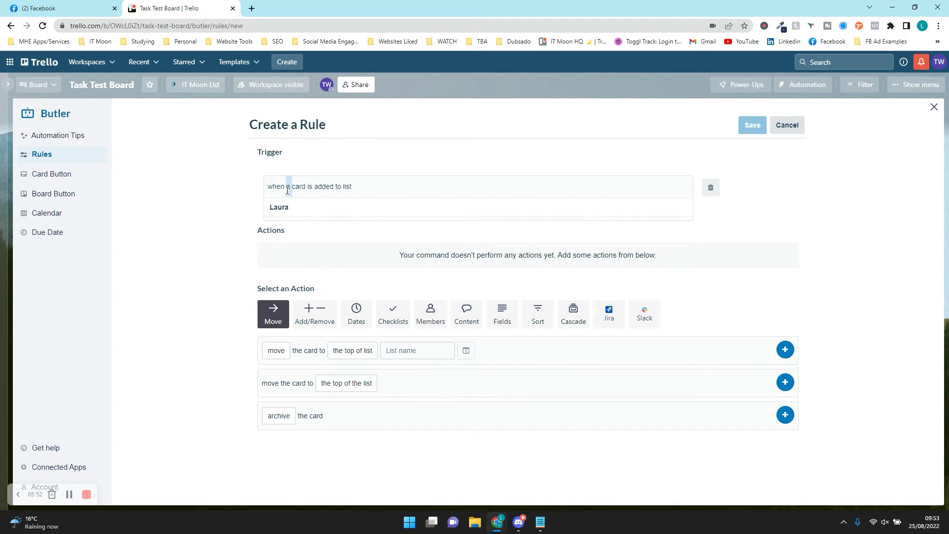
{"action": "left_click", "coordinate": [246, 366]}
Add an action to the new rule that adds the yellow label to the card.
{"action": "left_click", "coordinate": [311, 317]}
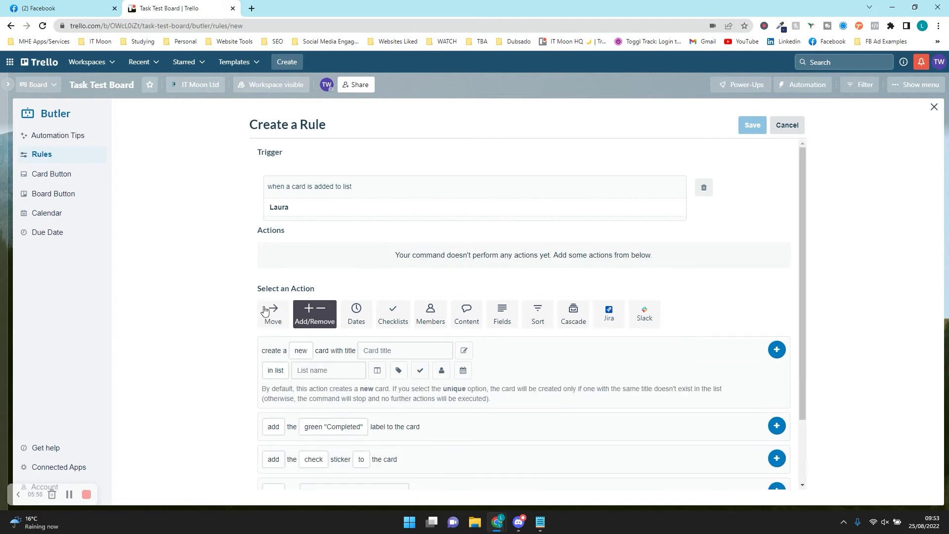
{"action": "scroll", "coordinate": [267, 307], "scroll_direction": "down", "scroll_amount": 2}
{"action": "left_click", "coordinate": [334, 349]}
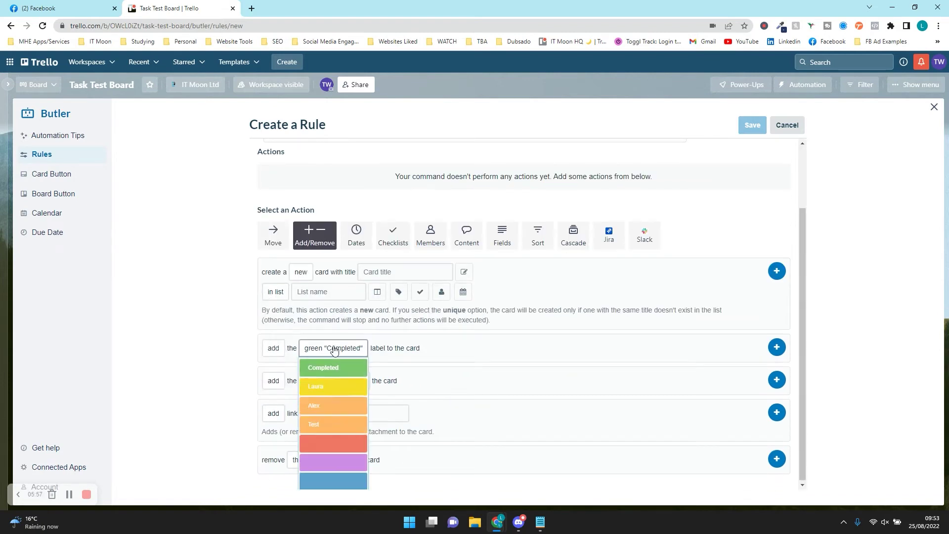
{"action": "left_click", "coordinate": [335, 389]}
{"action": "left_click", "coordinate": [776, 348]}
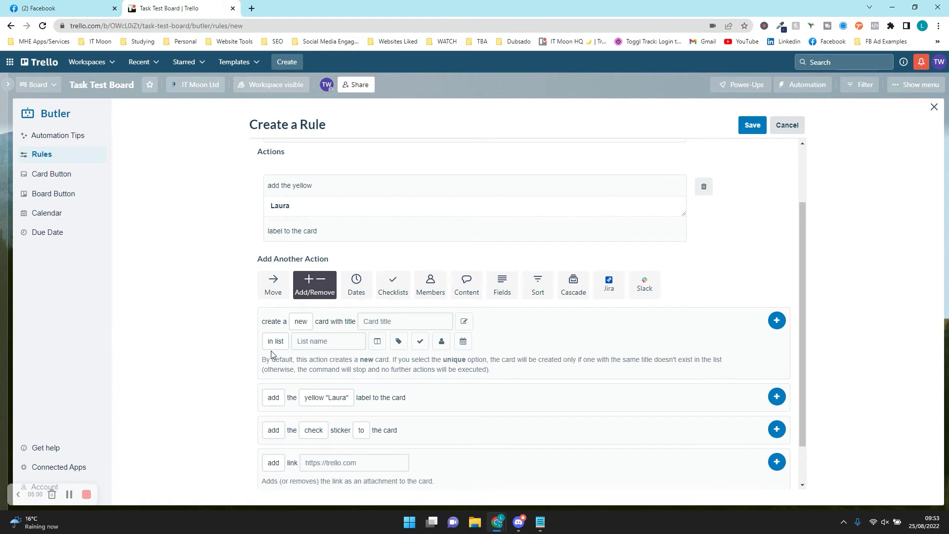
Save the new rule and move the "Connect to 10 people on Instagram" card into the list between To Do and Doing.
{"action": "scroll", "coordinate": [273, 354], "scroll_direction": "up", "scroll_amount": 2}
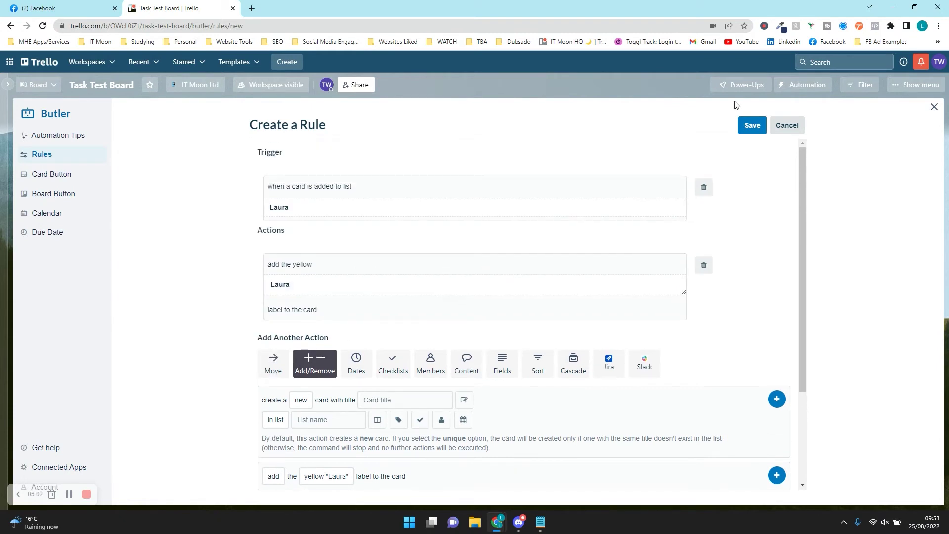
{"action": "left_click", "coordinate": [752, 127]}
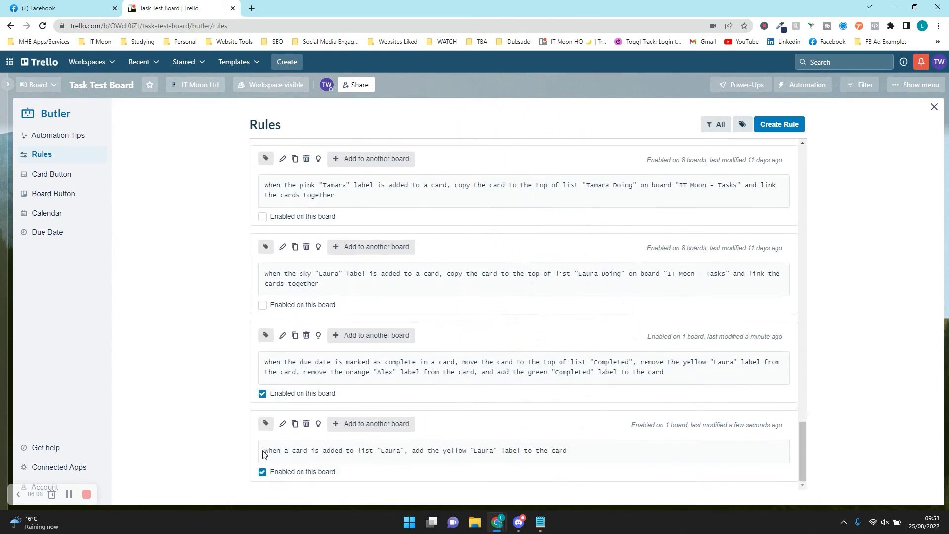
{"action": "left_click_drag", "start_coordinate": [263, 452], "coordinate": [584, 451]}
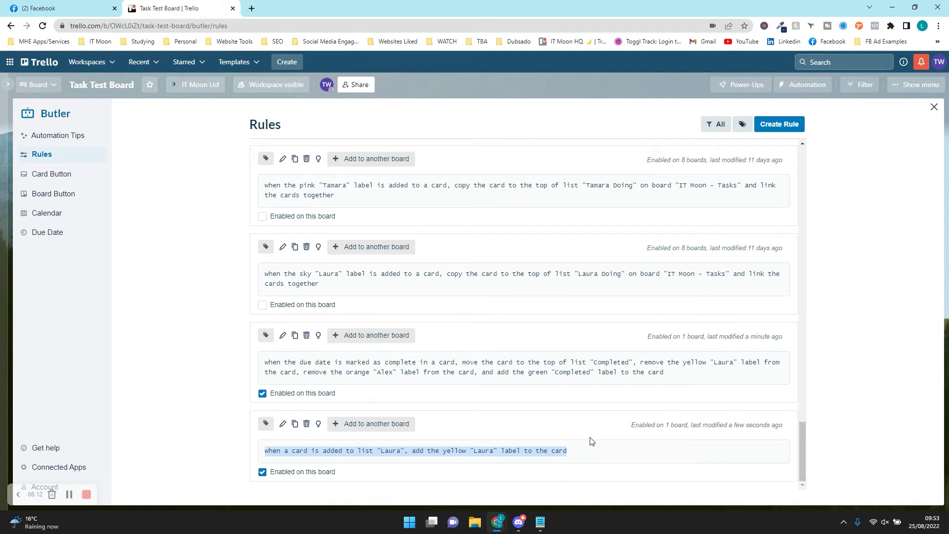
{"action": "left_click", "coordinate": [934, 107]}
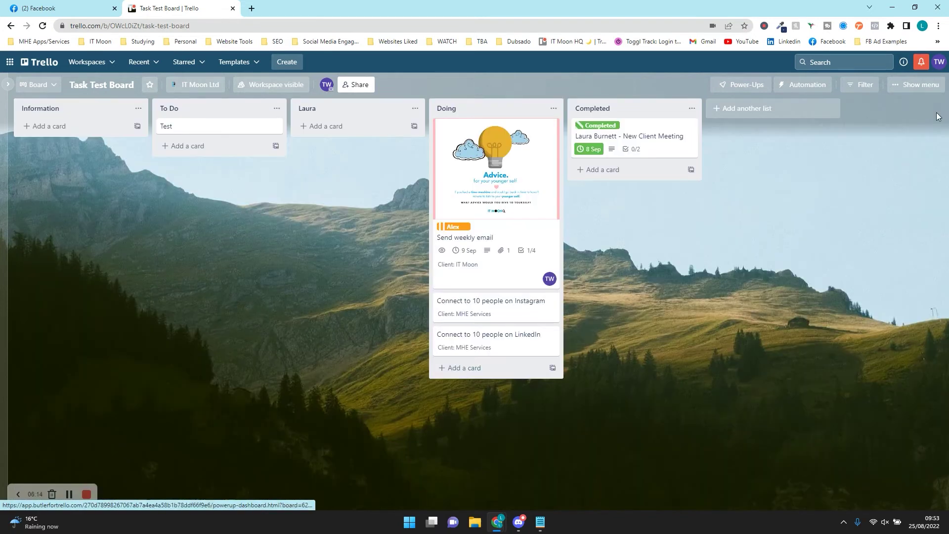
{"action": "left_click_drag", "start_coordinate": [514, 307], "coordinate": [381, 150]}
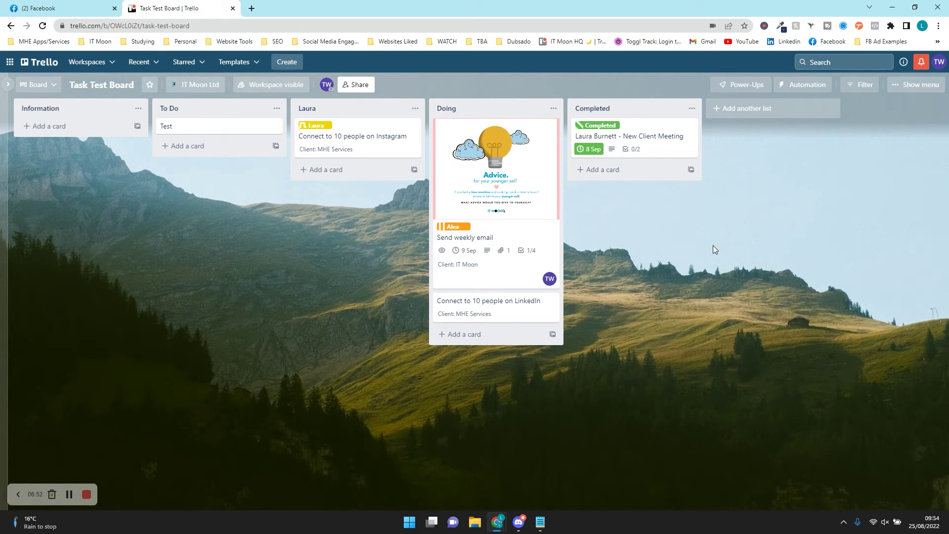
Start a new card button in the board's automation and title it "Re-date Daily".
{"action": "left_click", "coordinate": [816, 88]}
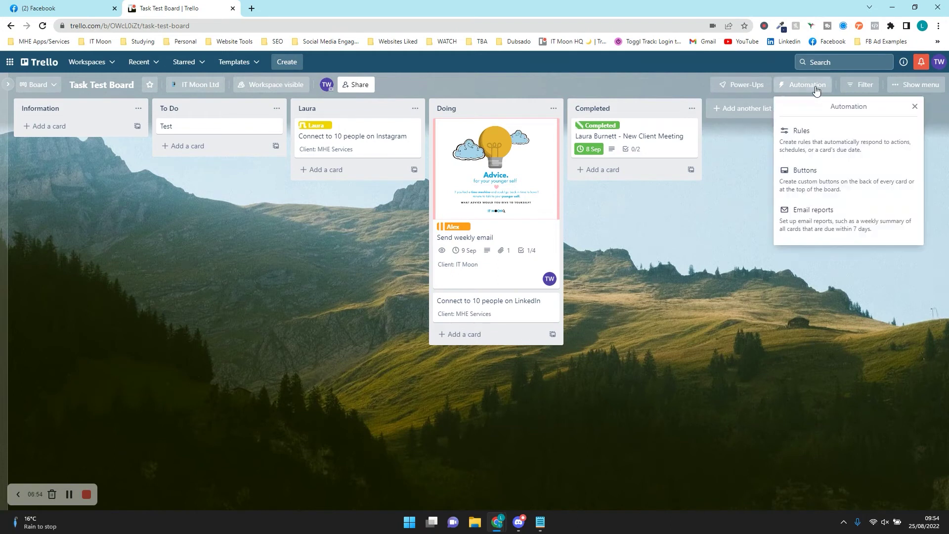
{"action": "left_click", "coordinate": [824, 178]}
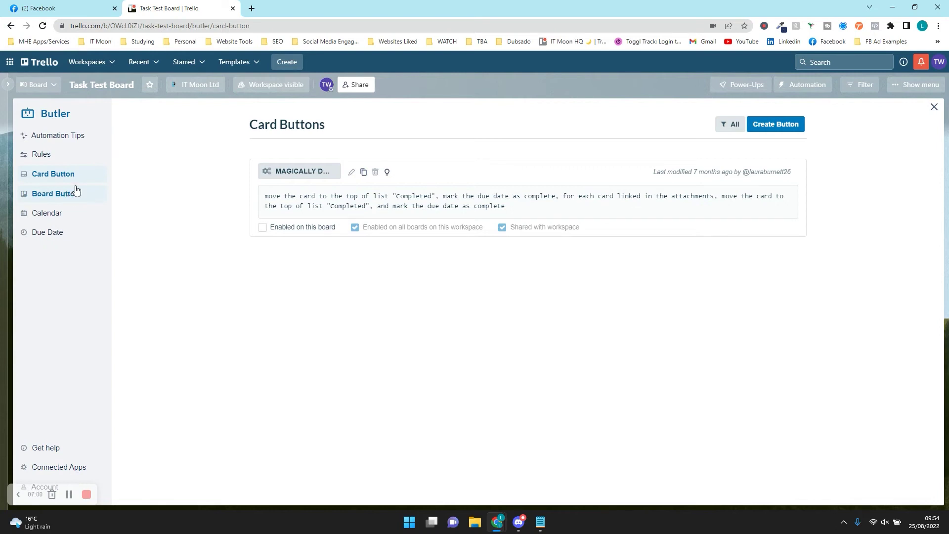
{"action": "left_click", "coordinate": [83, 177]}
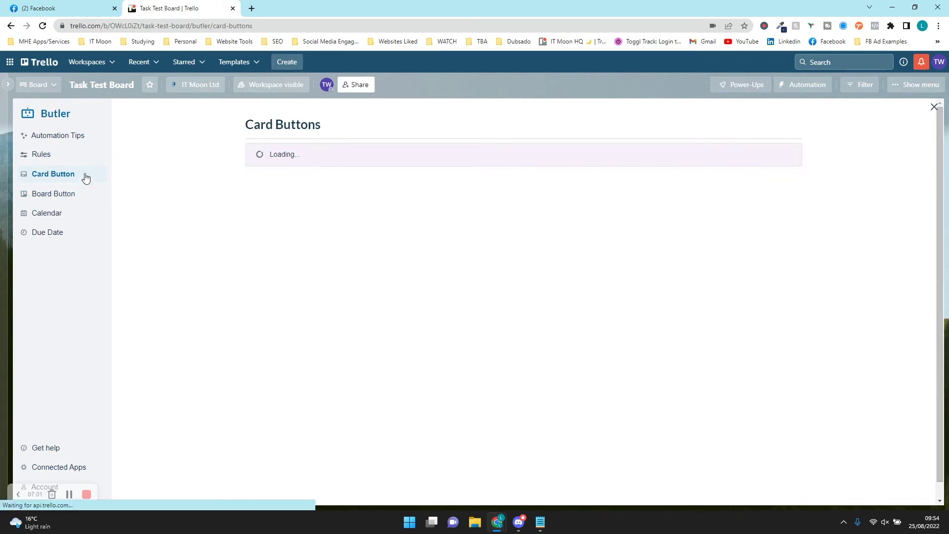
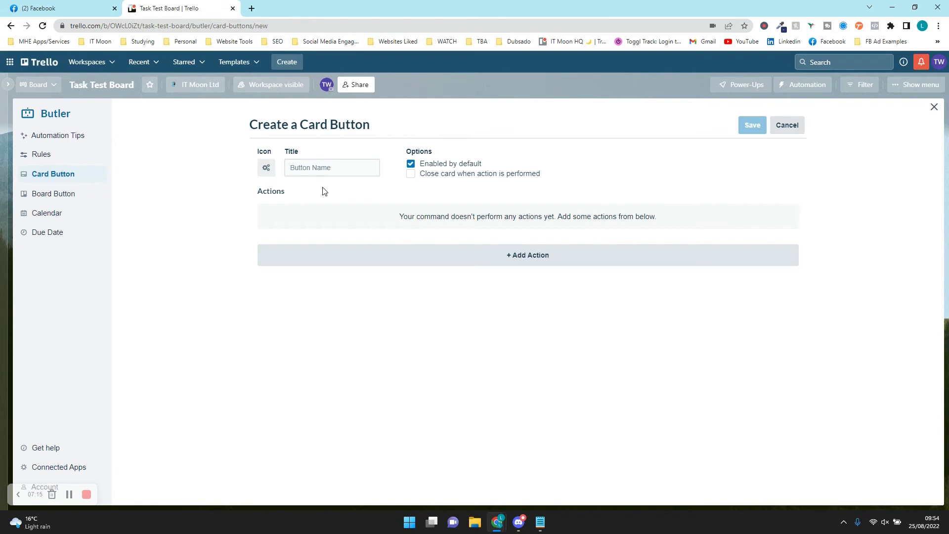
{"action": "left_click", "coordinate": [310, 175]}
{"action": "key", "text": "Caps_Lock"}
{"action": "type", "text": "R"}
{"action": "key", "text": "Caps_Lock"}
{"action": "type", "text": "e-"}
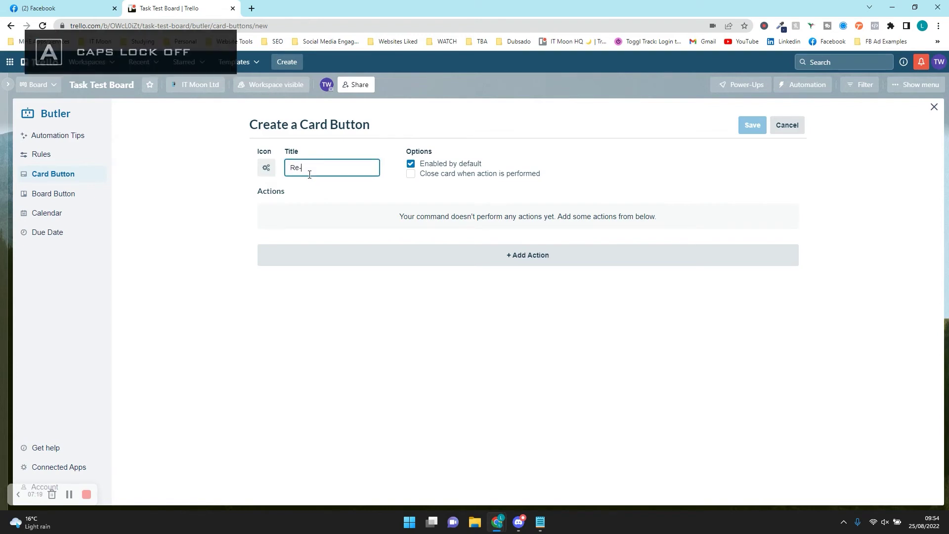
{"action": "type", "text": "date Daily"}
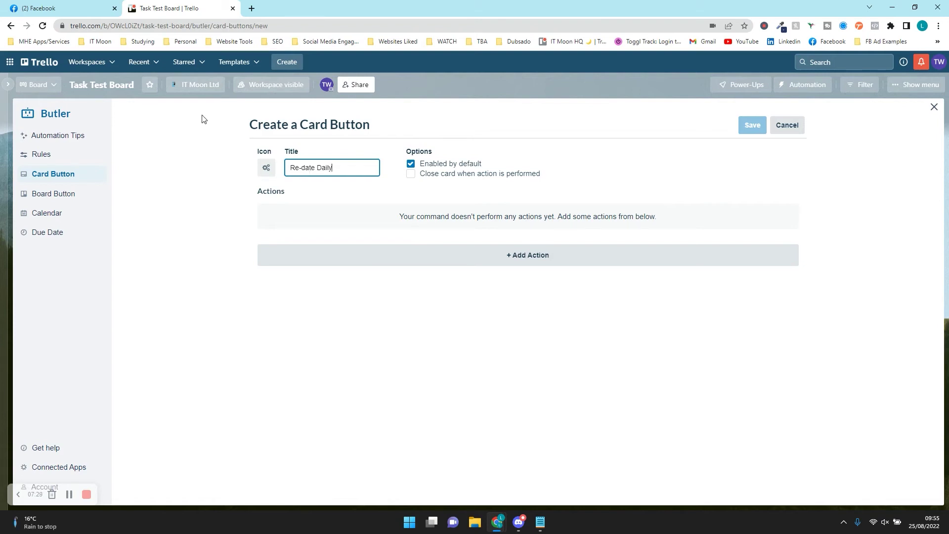
Choose a date action for the card button that sets the due date to the next working day.
{"action": "left_click", "coordinate": [404, 256]}
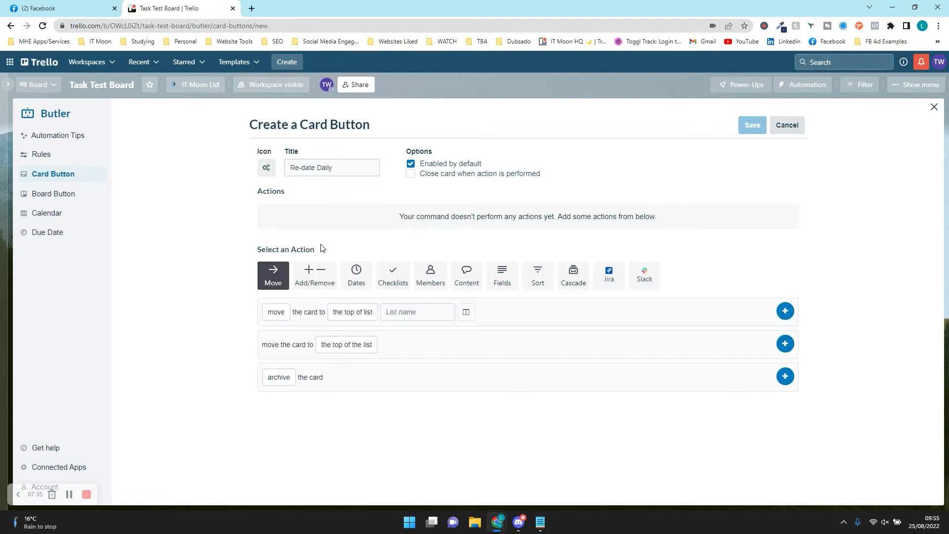
{"action": "left_click", "coordinate": [343, 276]}
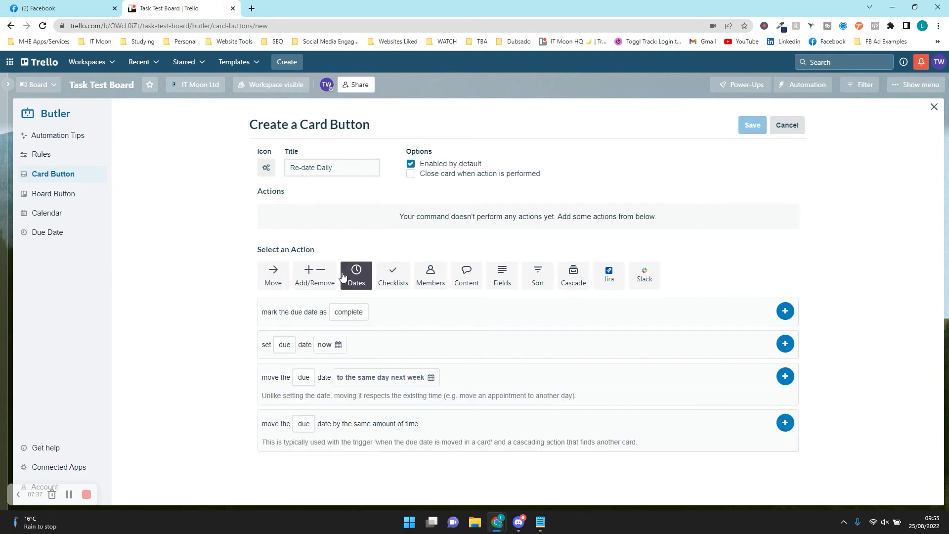
{"action": "left_click", "coordinate": [283, 347]}
{"action": "left_click", "coordinate": [327, 345]}
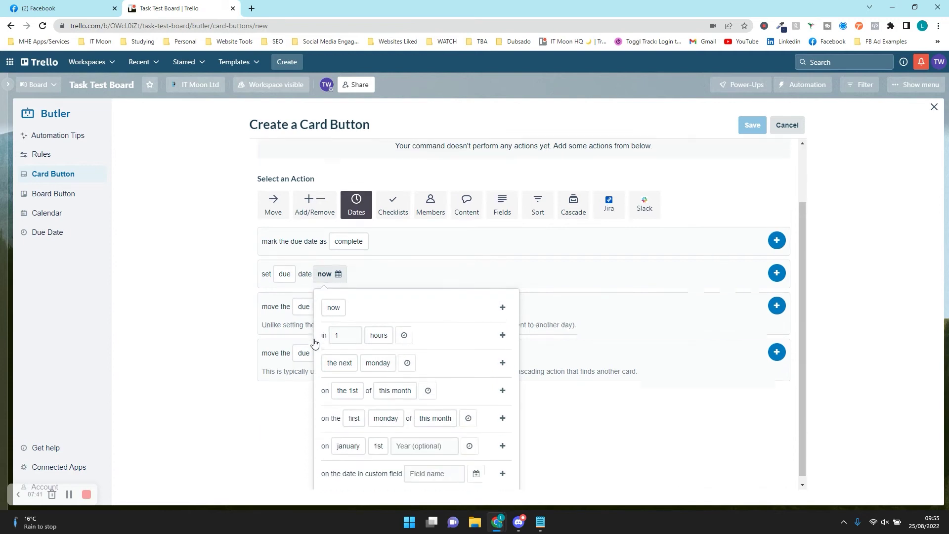
{"action": "left_click", "coordinate": [326, 269]}
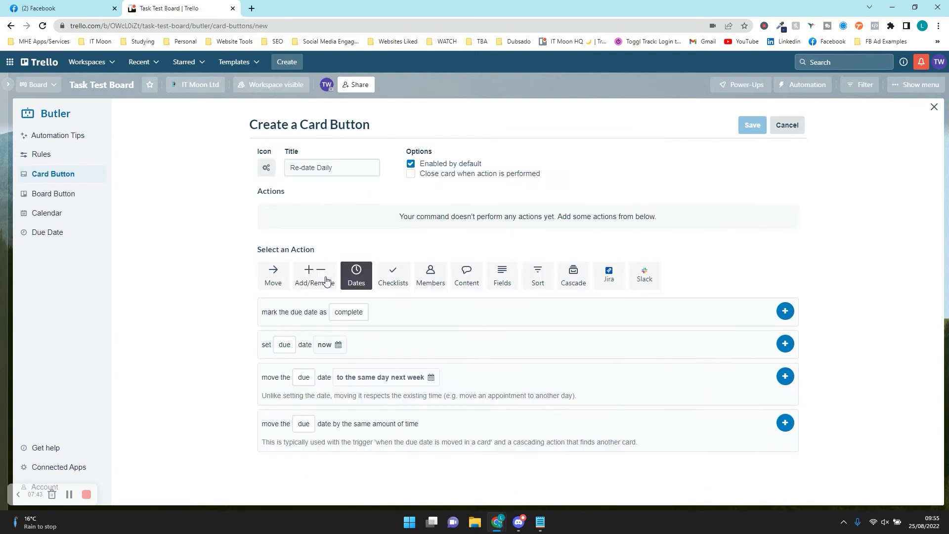
{"action": "left_click", "coordinate": [326, 345]}
{"action": "left_click", "coordinate": [430, 285]}
{"action": "left_click", "coordinate": [453, 284]}
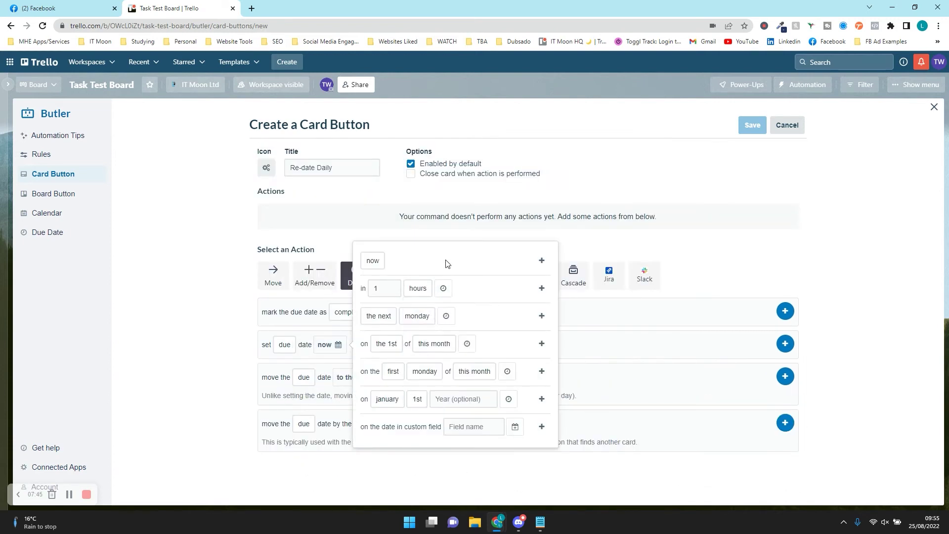
{"action": "left_click", "coordinate": [375, 267]}
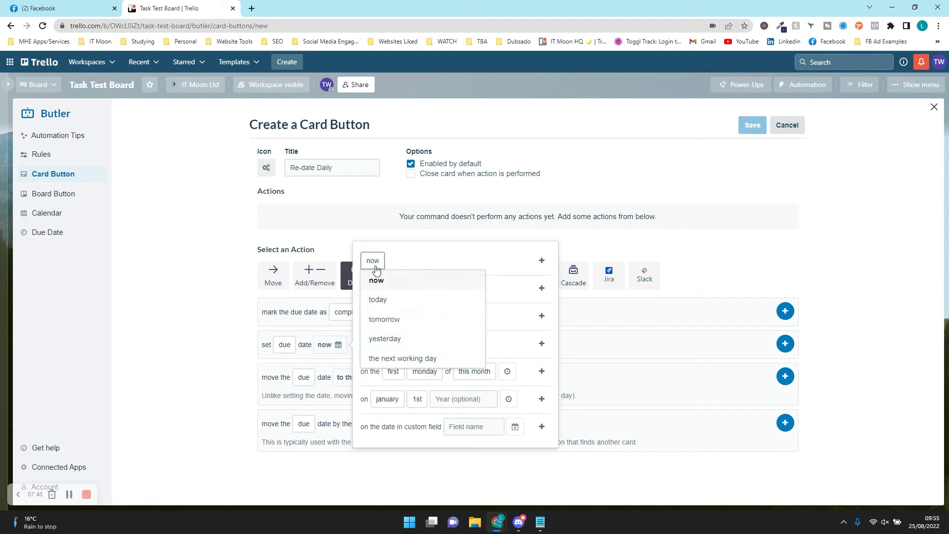
{"action": "left_click", "coordinate": [374, 359]}
{"action": "left_click", "coordinate": [381, 261]}
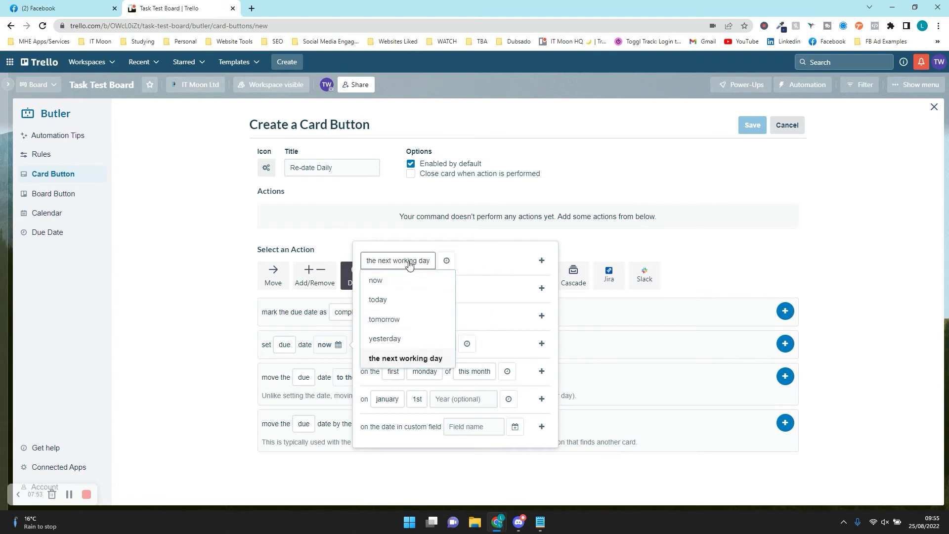
{"action": "left_click", "coordinate": [538, 263]}
Set the time of the next-working-day due date to 10:00 am and add the action to the card button.
{"action": "left_click", "coordinate": [447, 260]}
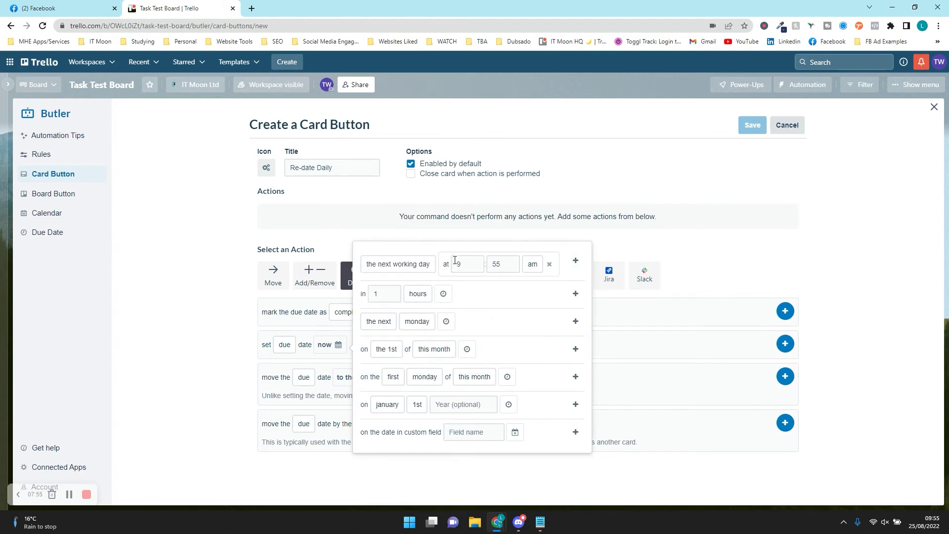
{"action": "double_click", "coordinate": [460, 258]}
{"action": "type", "text": "16"}
{"action": "key", "text": "BackSpace"}
{"action": "type", "text": "0"}
{"action": "double_click", "coordinate": [513, 269]}
{"action": "type", "text": "0"}
{"action": "left_click", "coordinate": [575, 261]}
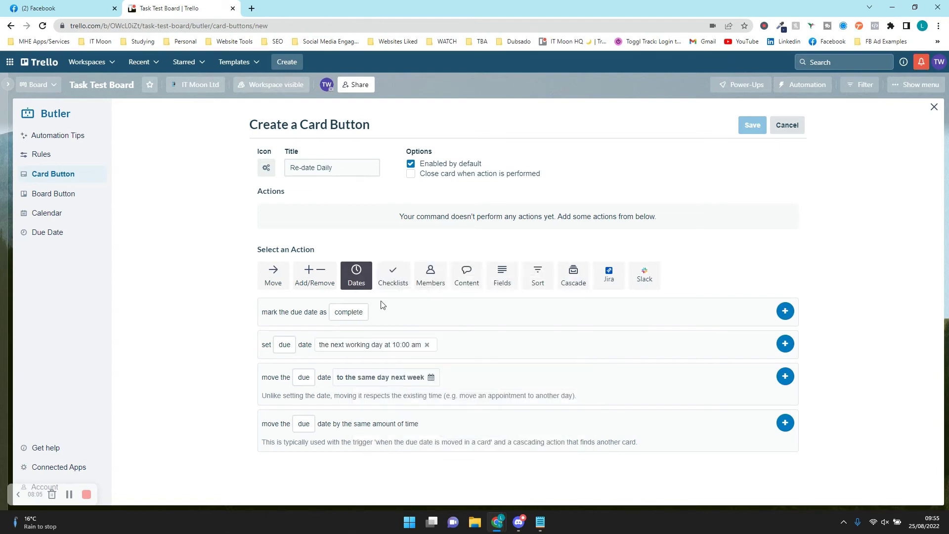
{"action": "left_click", "coordinate": [787, 344]}
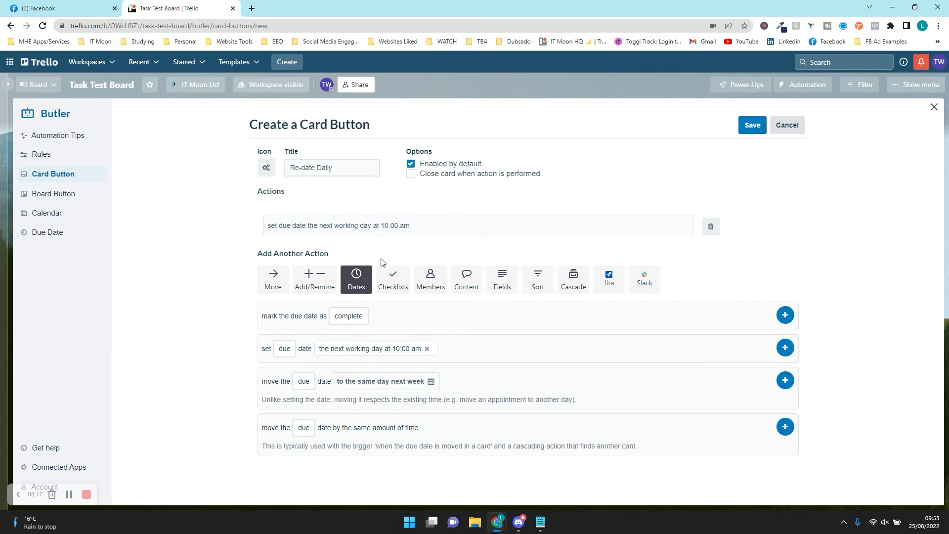
Add an action that resets all the checklists on the card, save the card button and return to the board.
{"action": "left_click", "coordinate": [387, 278]}
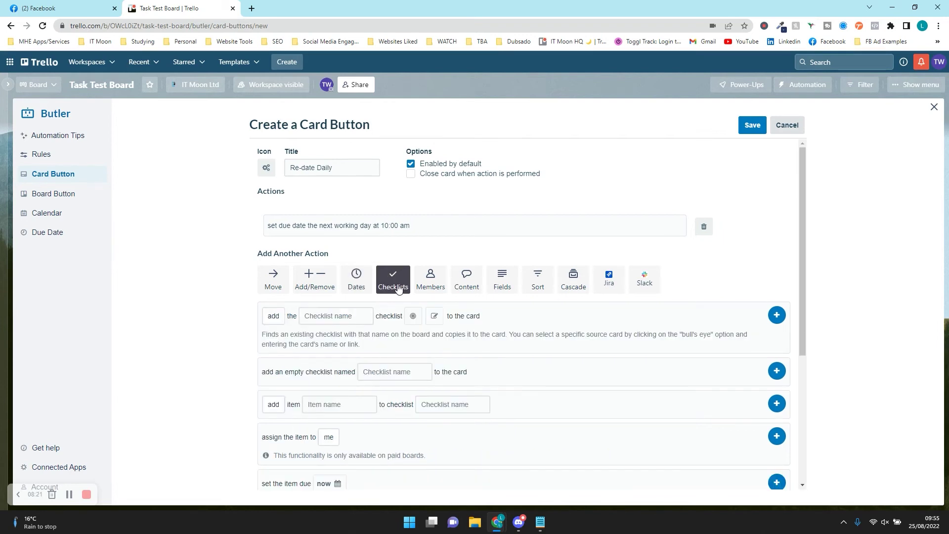
{"action": "scroll", "coordinate": [398, 288], "scroll_direction": "down", "scroll_amount": 3}
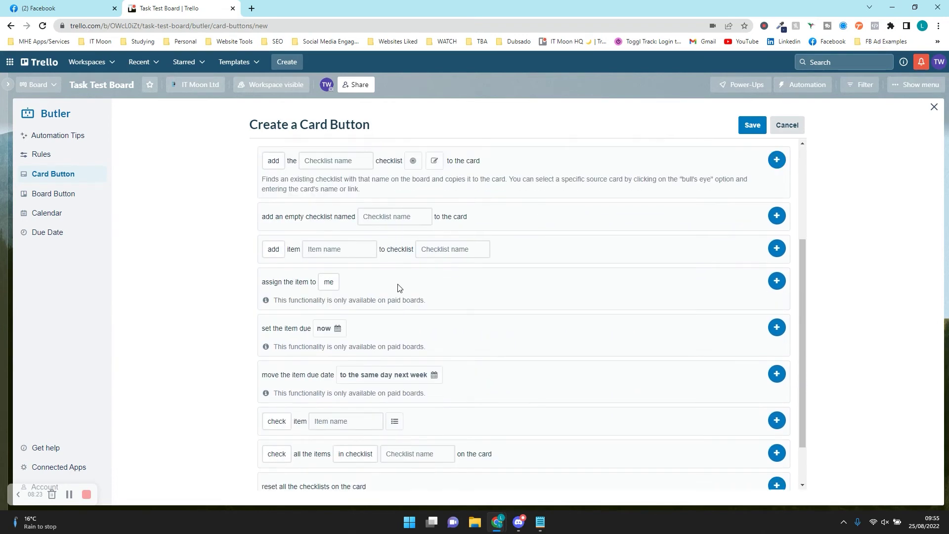
{"action": "scroll", "coordinate": [398, 289], "scroll_direction": "down", "scroll_amount": 1}
{"action": "left_click_drag", "start_coordinate": [264, 432], "coordinate": [408, 434]}
{"action": "left_click", "coordinate": [408, 434]}
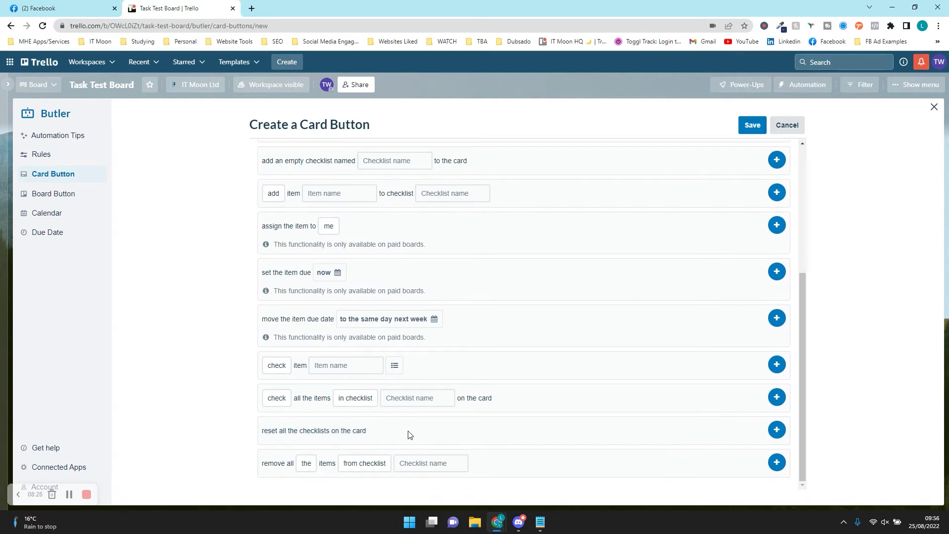
{"action": "left_click", "coordinate": [777, 430]}
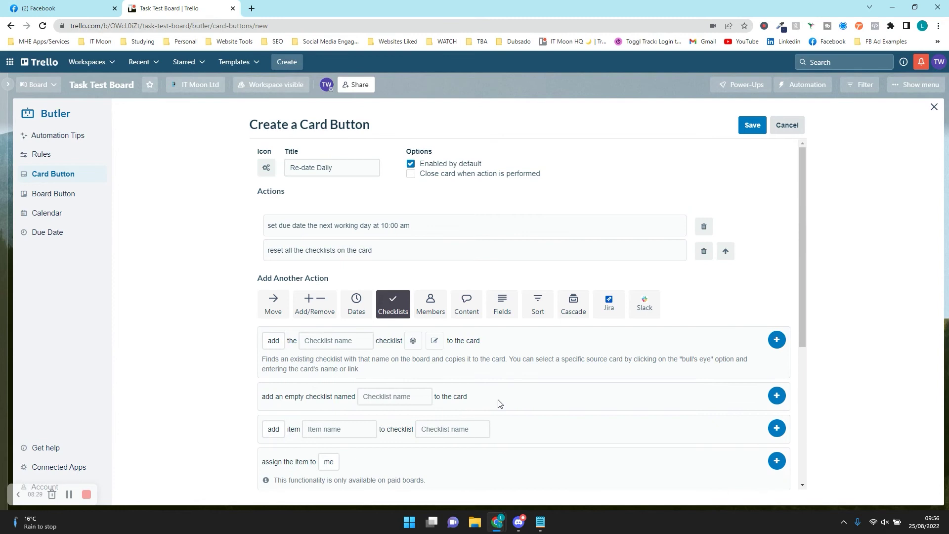
{"action": "left_click", "coordinate": [750, 128]}
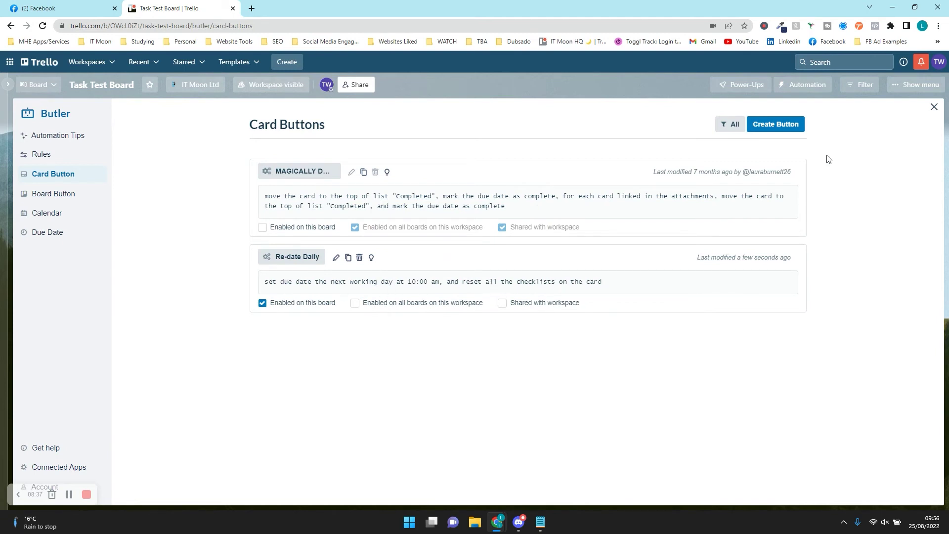
{"action": "left_click", "coordinate": [934, 107]}
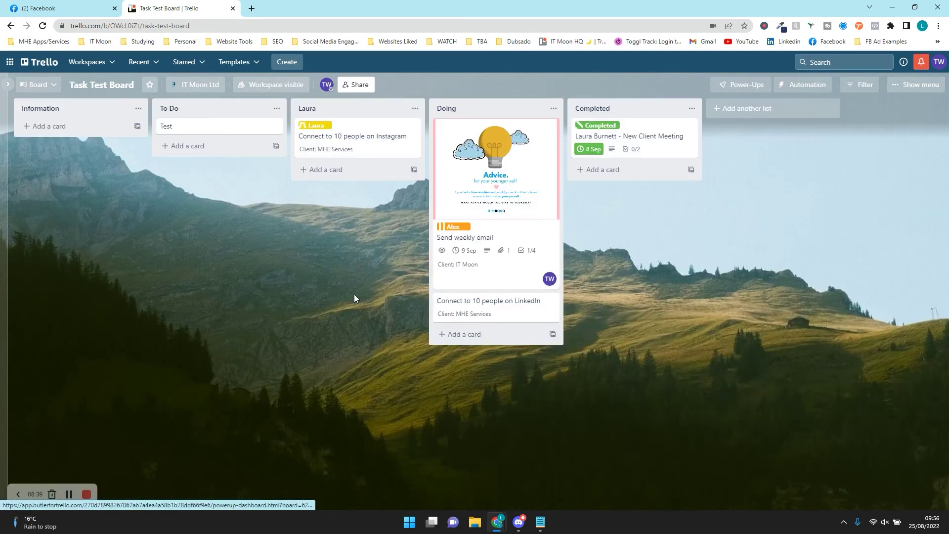
Give the "Connect to 10 people on Instagram" card a due date of 25/08/2022 at 16:00.
{"action": "left_click", "coordinate": [375, 152]}
{"action": "left_click", "coordinate": [617, 195]}
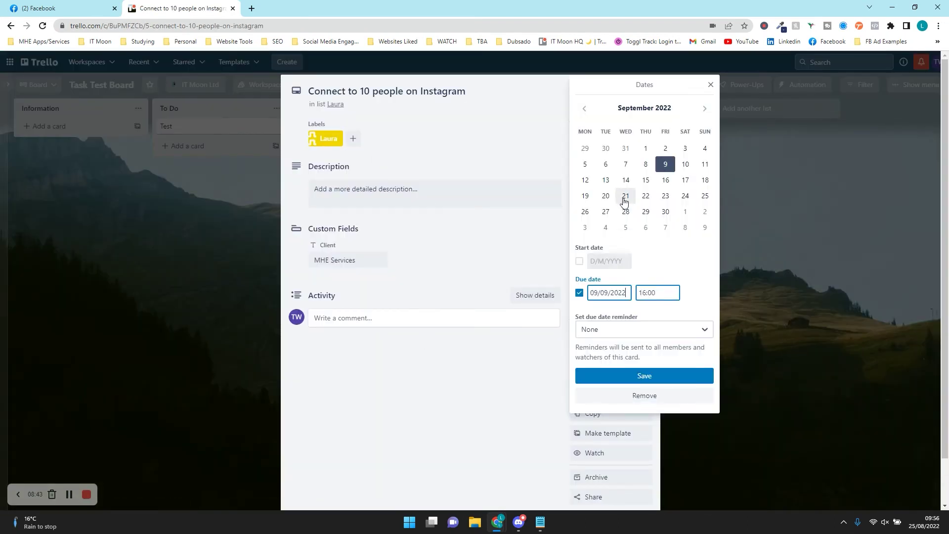
{"action": "left_click", "coordinate": [646, 164]}
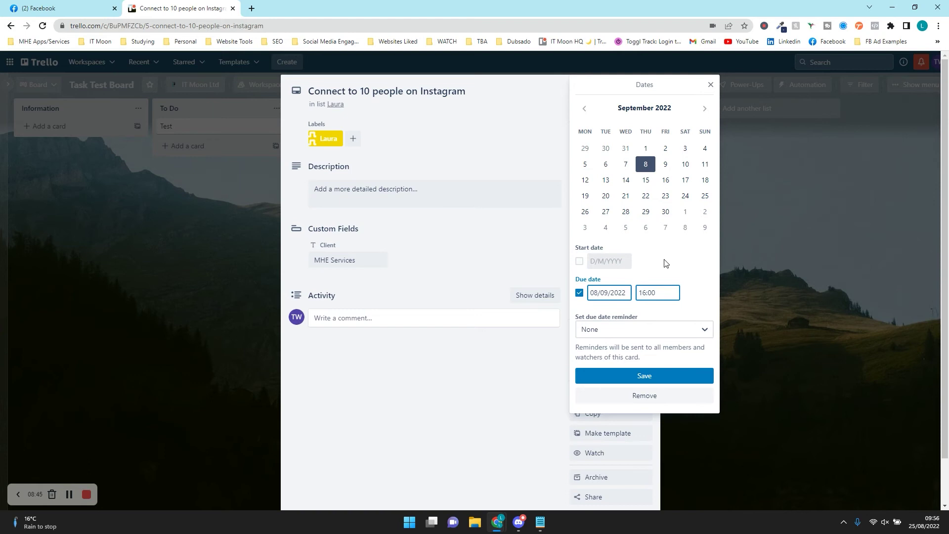
{"action": "left_click", "coordinate": [584, 109]}
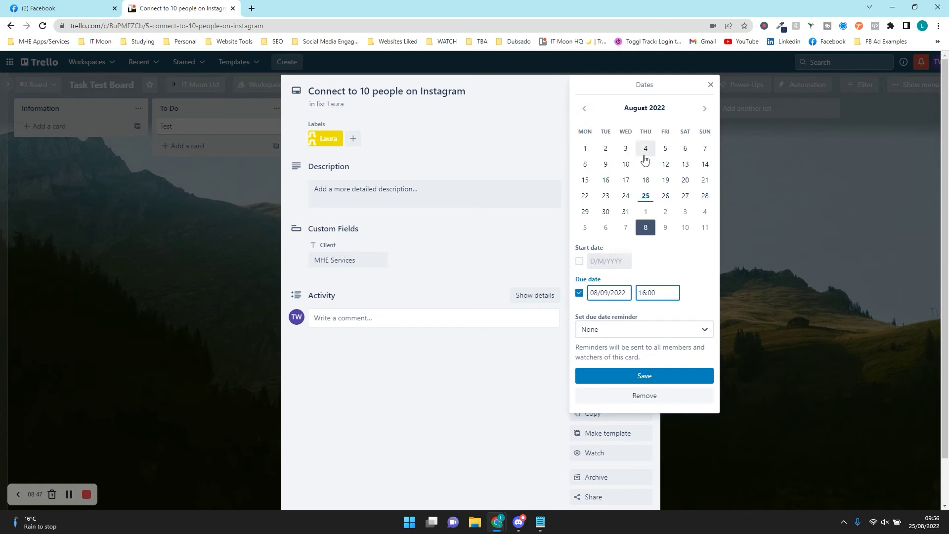
{"action": "left_click", "coordinate": [646, 197]}
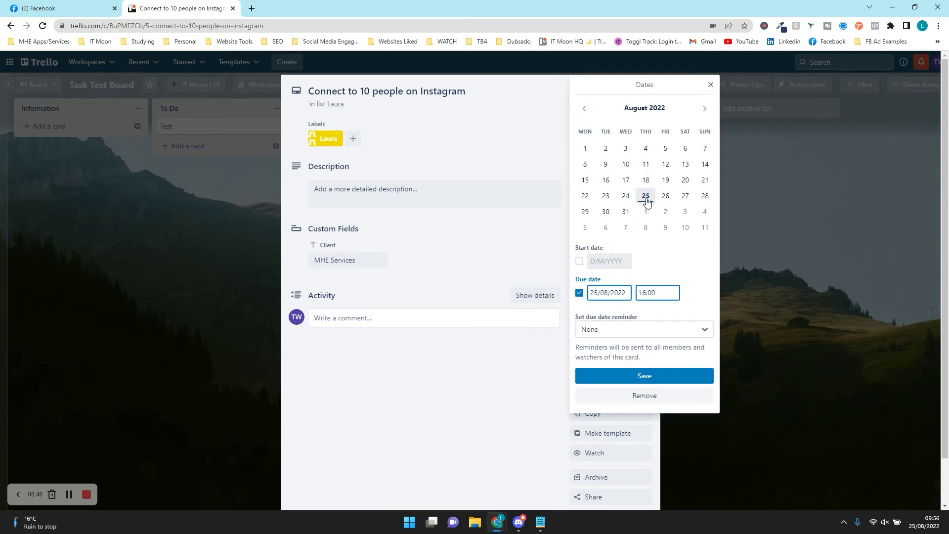
{"action": "left_click", "coordinate": [636, 380]}
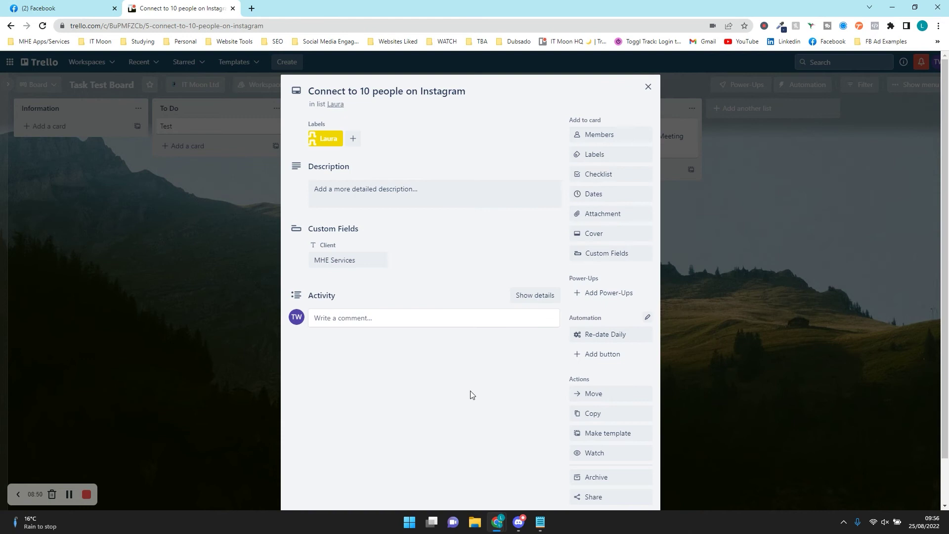
Add a checklist to the card with its items copied from the Weekly Email checklist.
{"action": "left_click", "coordinate": [597, 177]}
{"action": "left_click", "coordinate": [642, 256]}
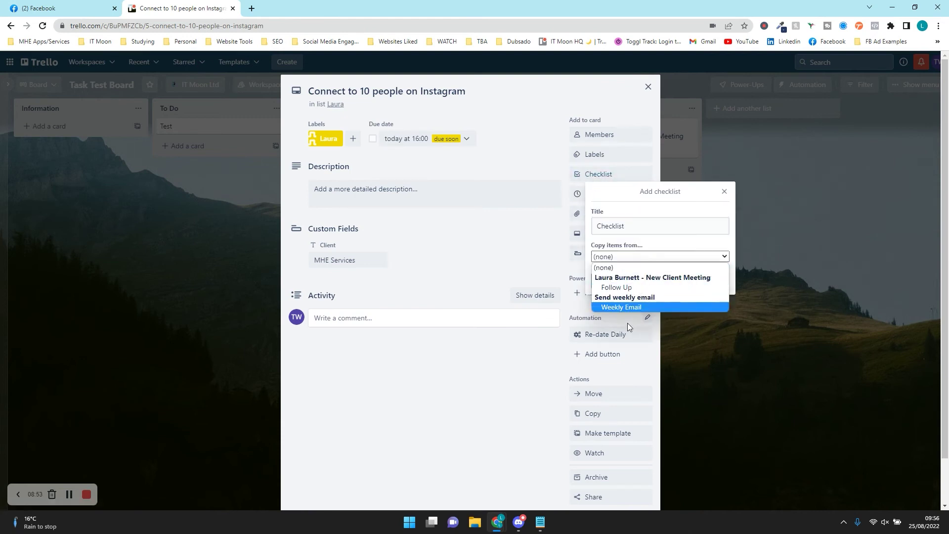
{"action": "left_click", "coordinate": [627, 307]}
{"action": "left_click", "coordinate": [612, 280]}
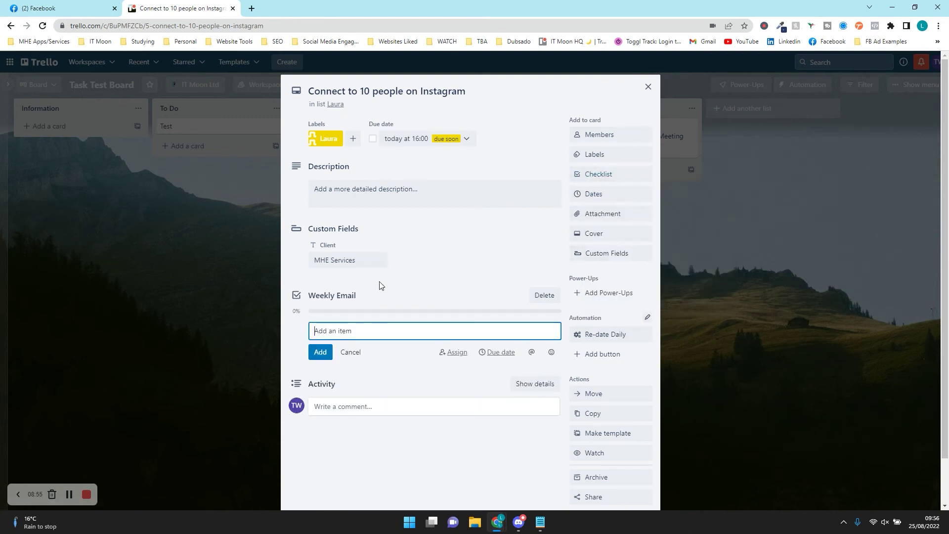
{"action": "left_click", "coordinate": [295, 367]}
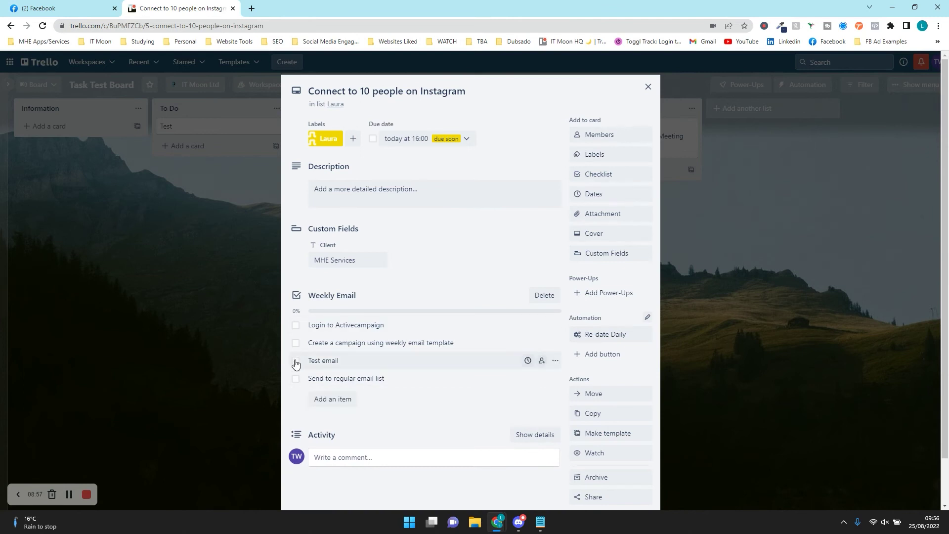
Tick all four Weekly Email checklist items on the "Connect to 10 people on Instagram" card and return to the board.
{"action": "left_click", "coordinate": [295, 325]}
{"action": "left_click", "coordinate": [296, 343]}
{"action": "left_click", "coordinate": [296, 361]}
{"action": "left_click", "coordinate": [296, 378]}
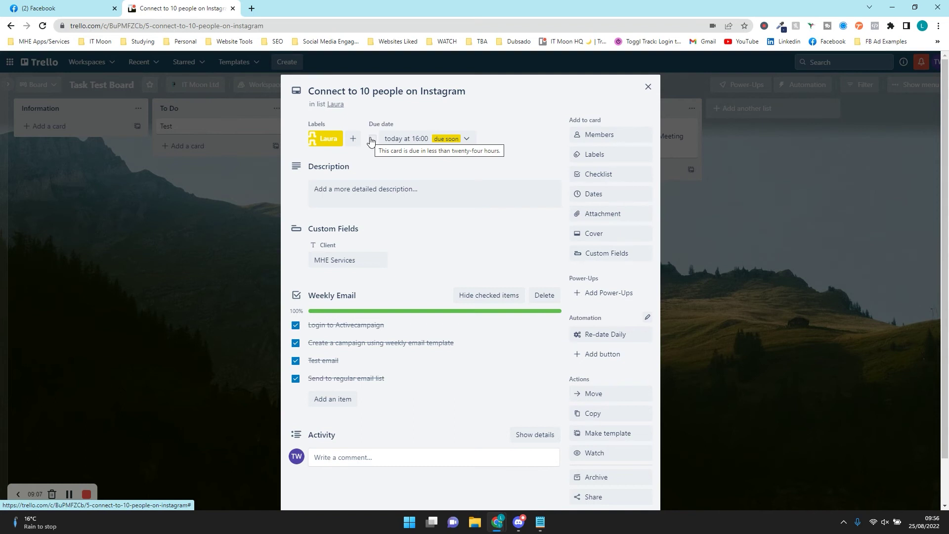
{"action": "left_click", "coordinate": [104, 267]}
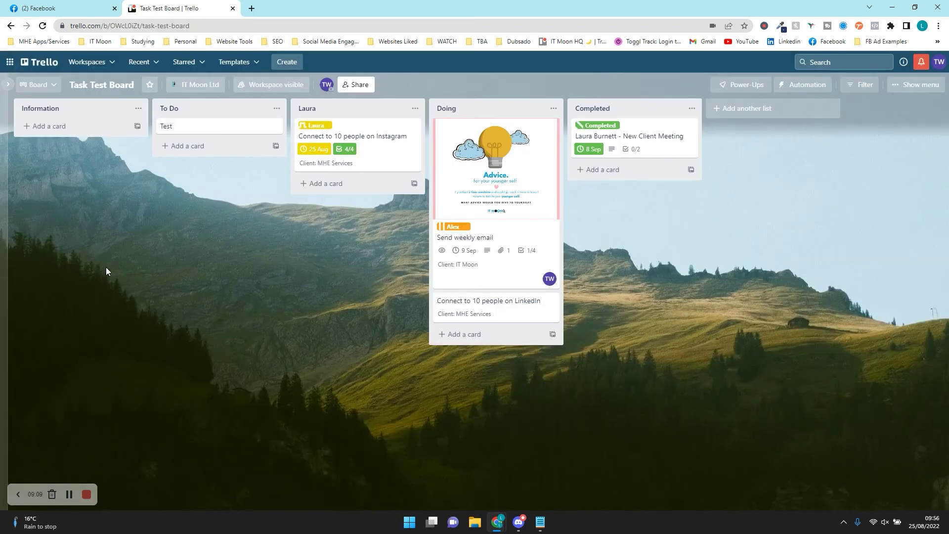
{"action": "left_click", "coordinate": [381, 150]}
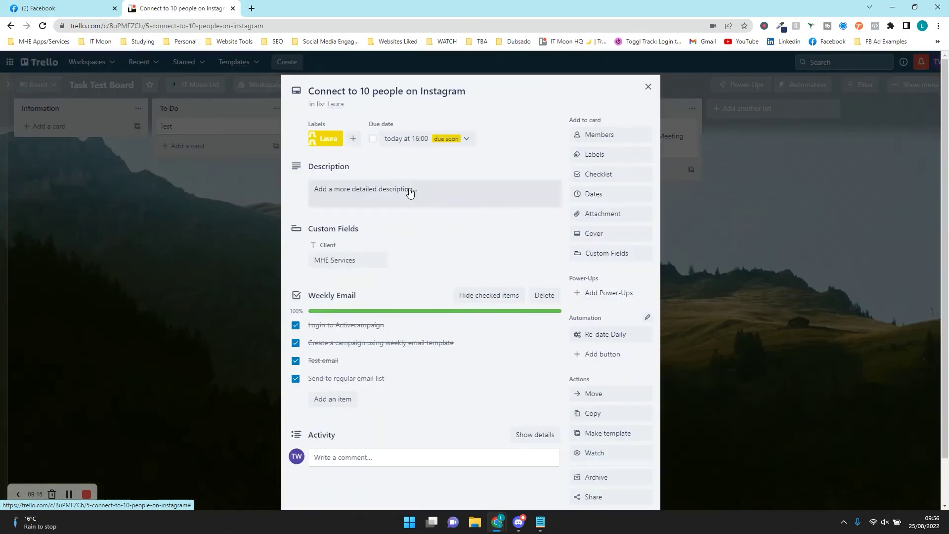
{"action": "key", "text": "Escape"}
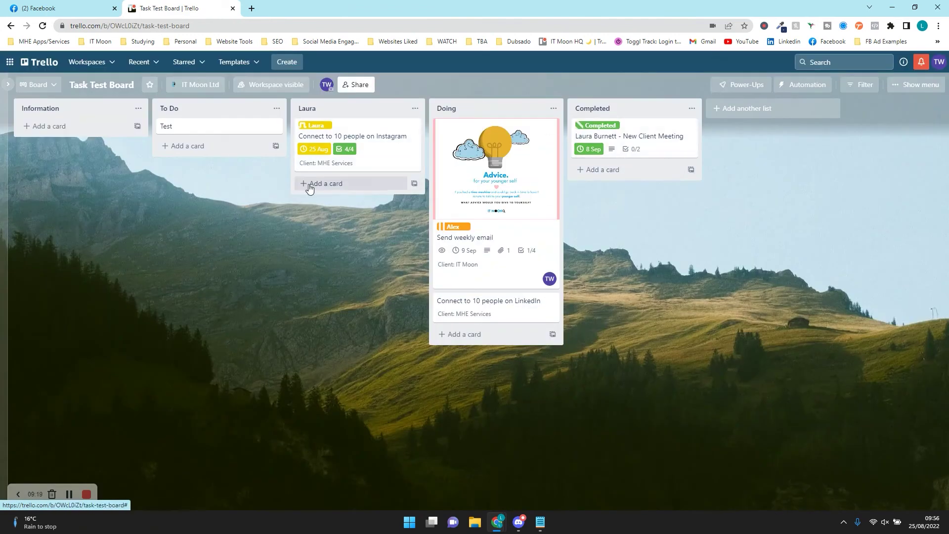
Run Re-date Daily on the Instagram card, untick "Send to regular email list" and return to the board.
{"action": "left_click", "coordinate": [400, 170]}
{"action": "left_click_drag", "start_coordinate": [574, 321], "coordinate": [594, 336]}
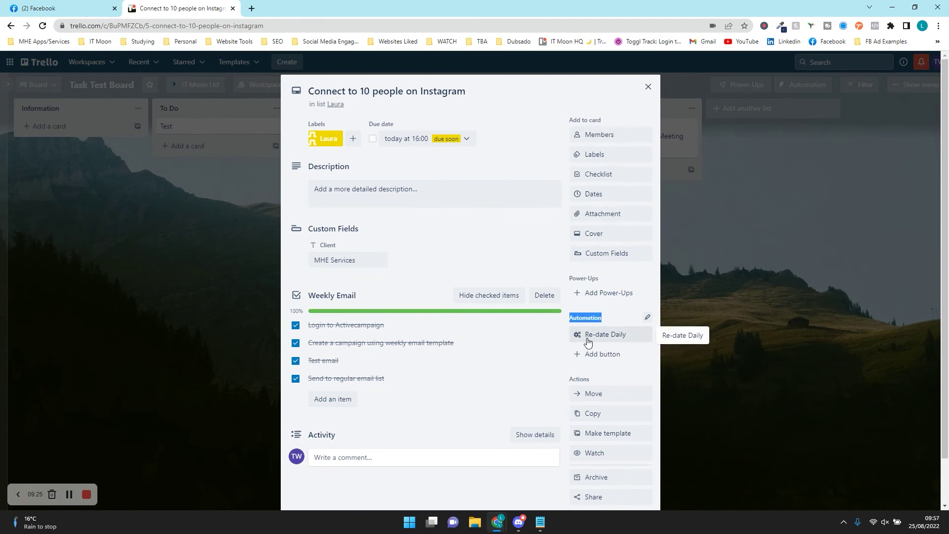
{"action": "left_click", "coordinate": [591, 341]}
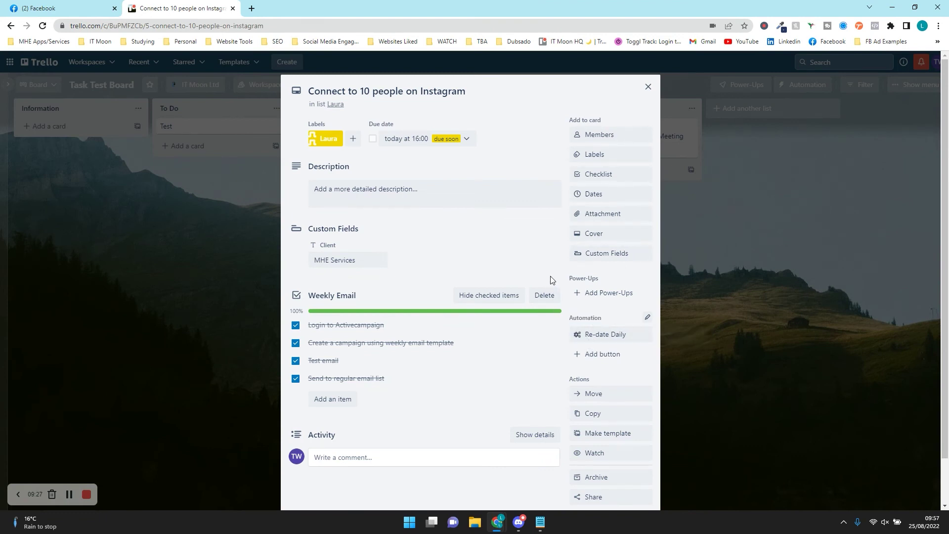
{"action": "left_click", "coordinate": [608, 337]}
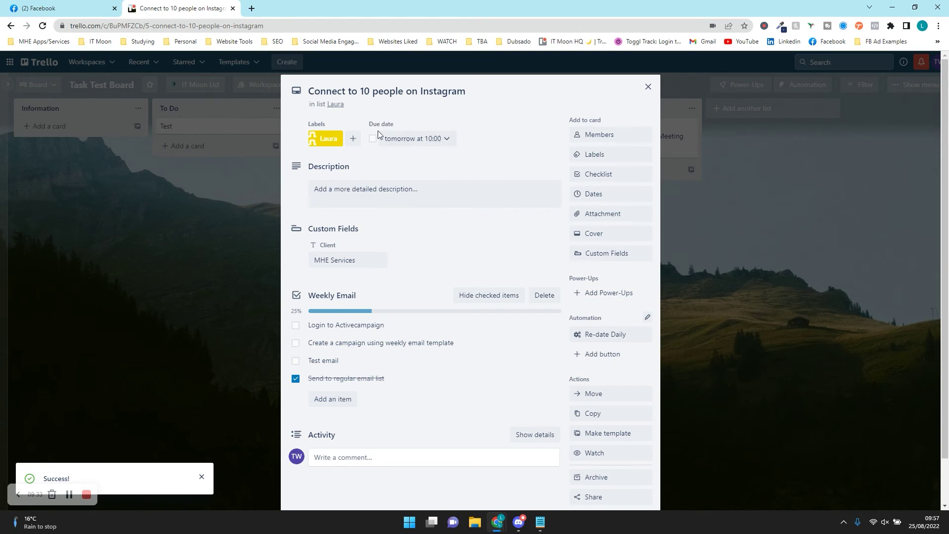
{"action": "left_click", "coordinate": [296, 379]}
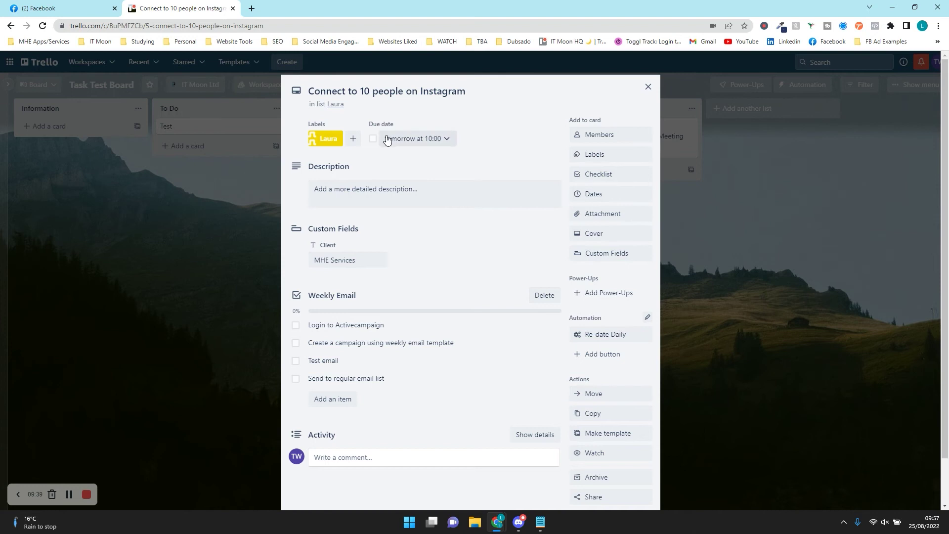
{"action": "left_click", "coordinate": [136, 310]}
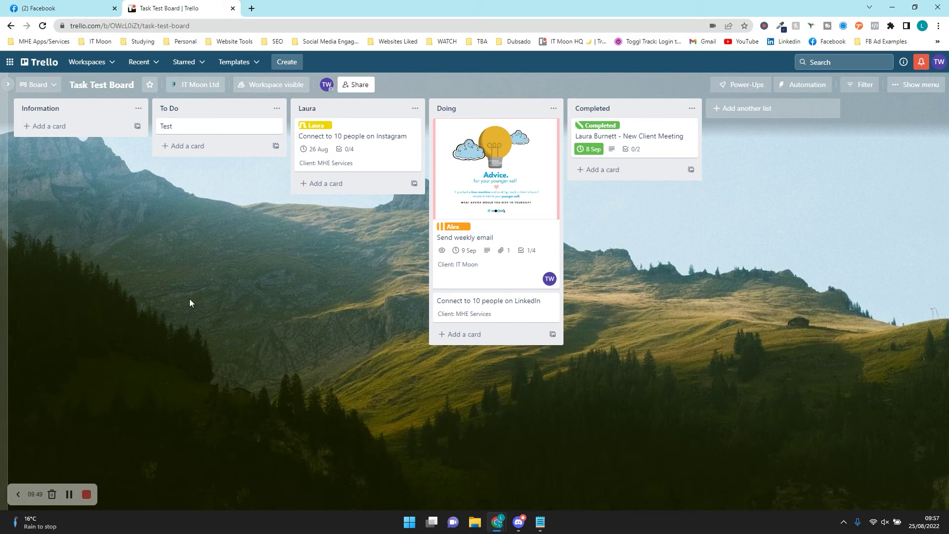
Create a new automation card button titled "Re-Date Weekly".
{"action": "left_click", "coordinate": [796, 85]}
{"action": "left_click", "coordinate": [822, 188]}
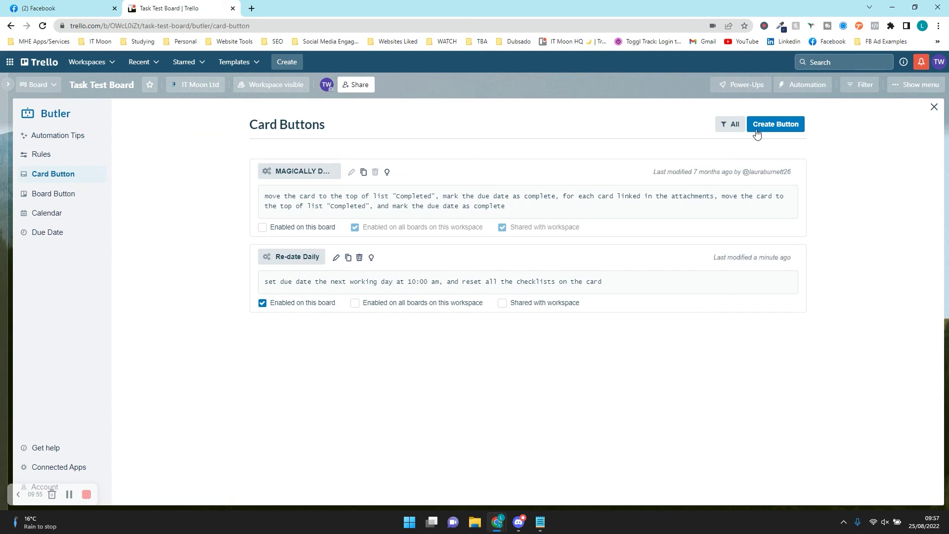
{"action": "left_click", "coordinate": [756, 127]}
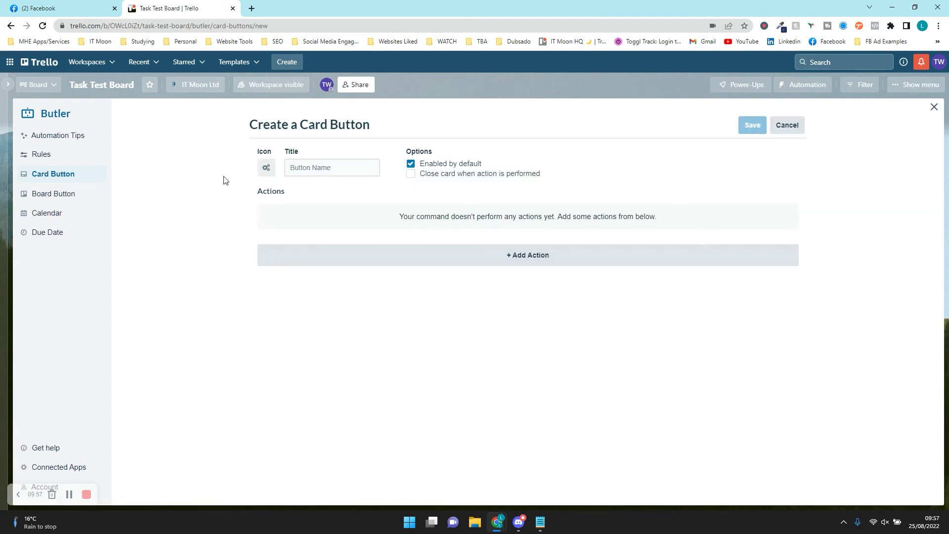
{"action": "left_click", "coordinate": [331, 170]}
{"action": "key", "text": "Caps_Lock"}
{"action": "type", "text": "R"}
{"action": "key", "text": "Caps_Lock"}
{"action": "type", "text": "e-Date Weekly"}
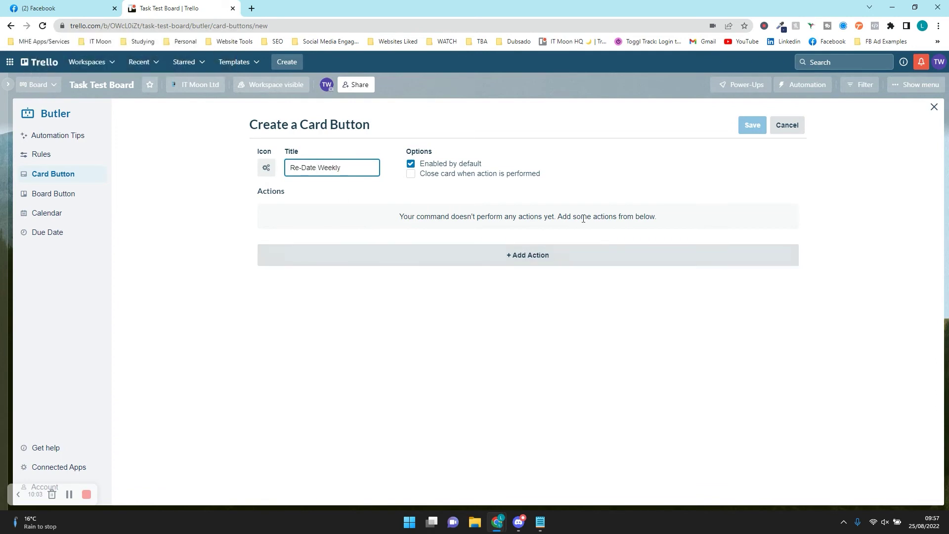
Add an action to the card button that moves the due date to the same day next week.
{"action": "left_click", "coordinate": [492, 255]}
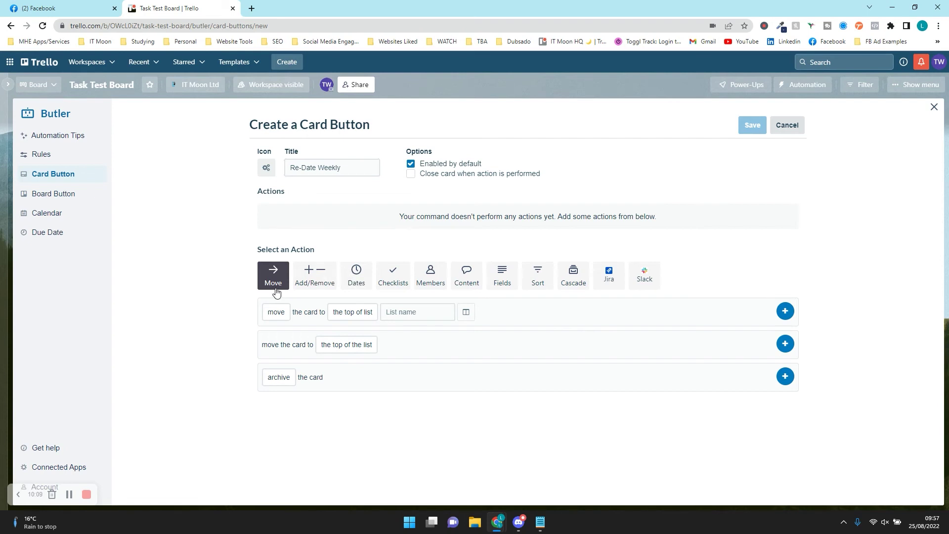
{"action": "left_click", "coordinate": [355, 282]}
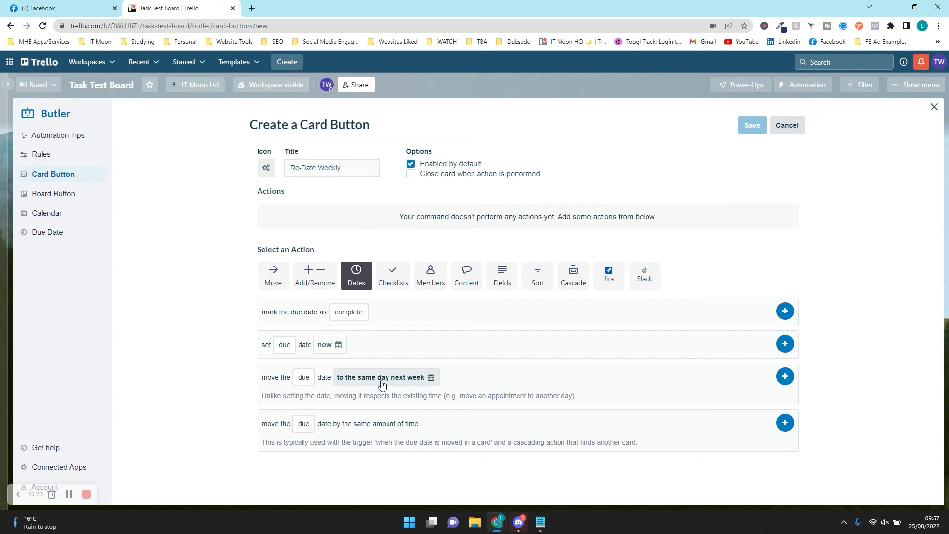
{"action": "left_click", "coordinate": [786, 377]}
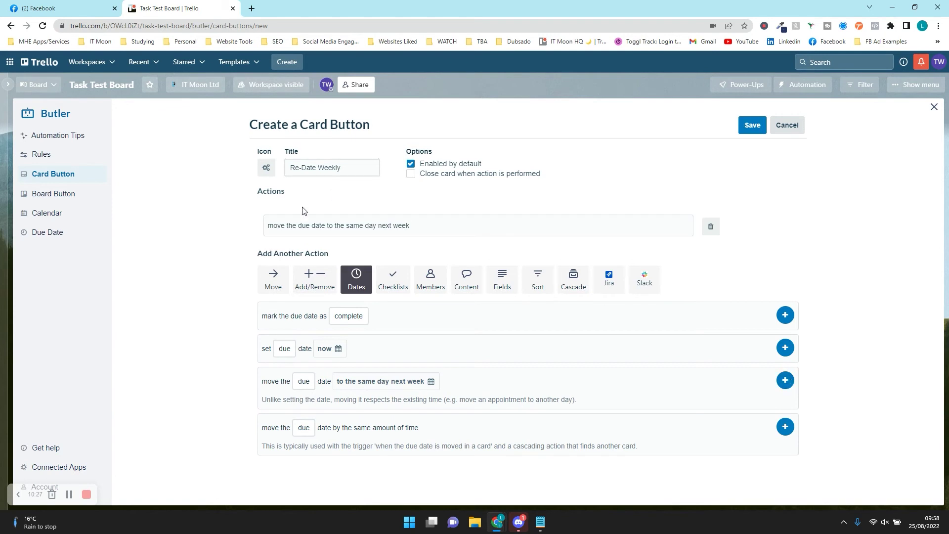
Add an action that resets all the checklists on the card, save the Re-Date Weekly button and return to the board.
{"action": "left_click", "coordinate": [380, 287]}
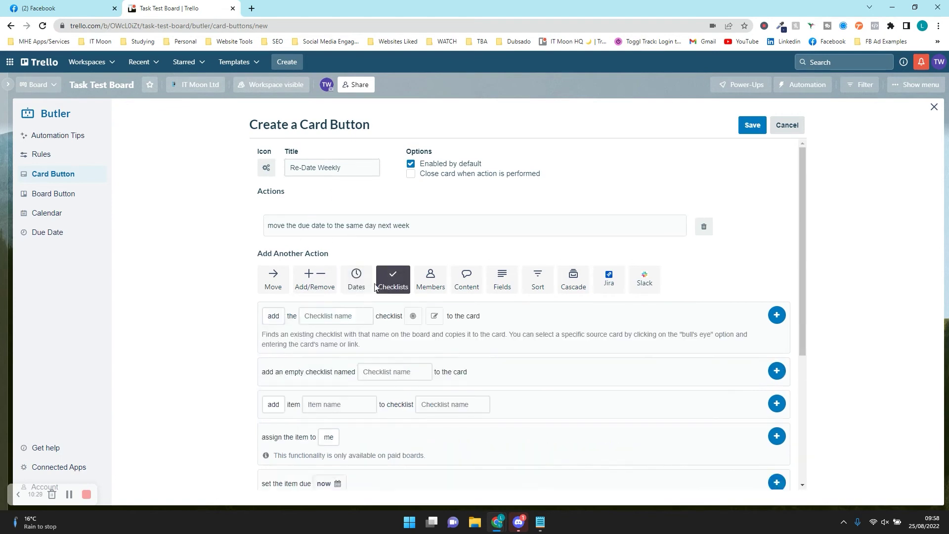
{"action": "scroll", "coordinate": [311, 394], "scroll_direction": "down", "scroll_amount": 5}
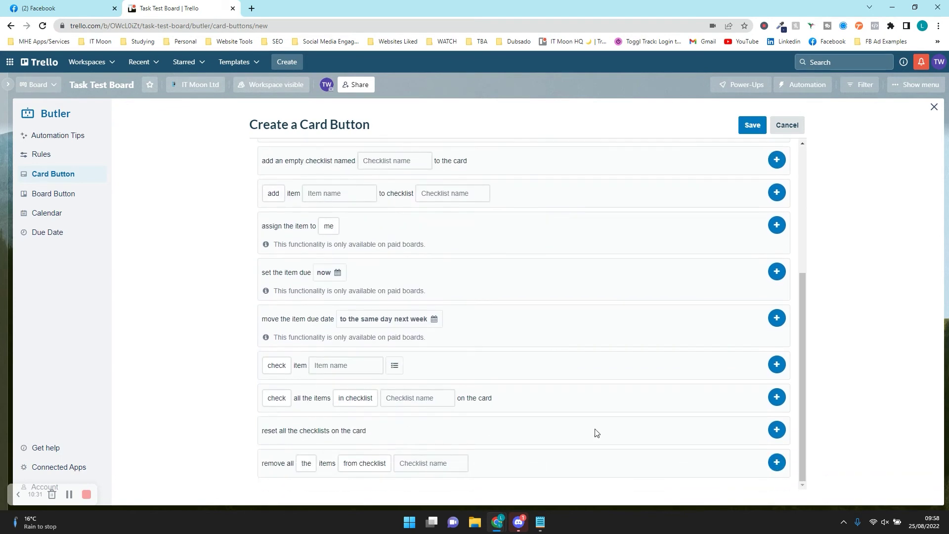
{"action": "left_click", "coordinate": [775, 431]}
{"action": "left_click", "coordinate": [755, 126]}
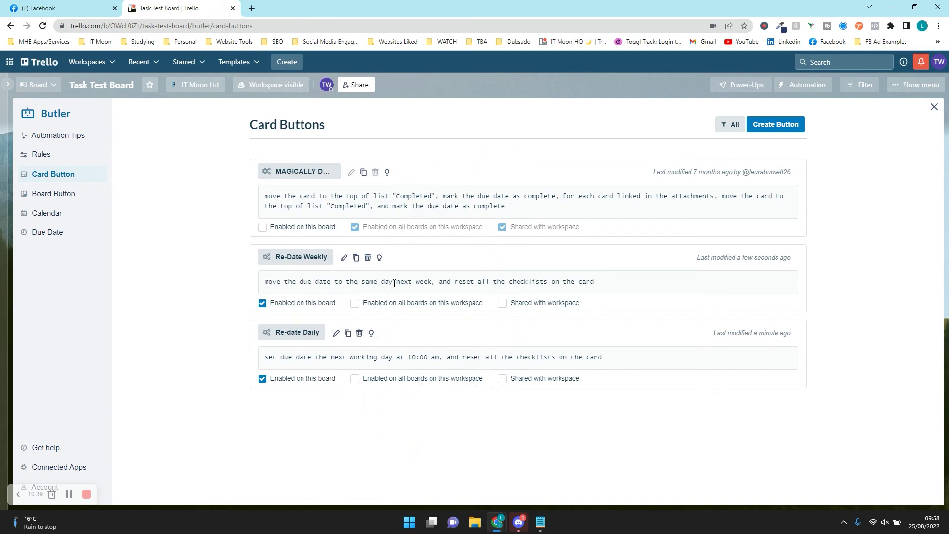
{"action": "left_click", "coordinate": [934, 107]}
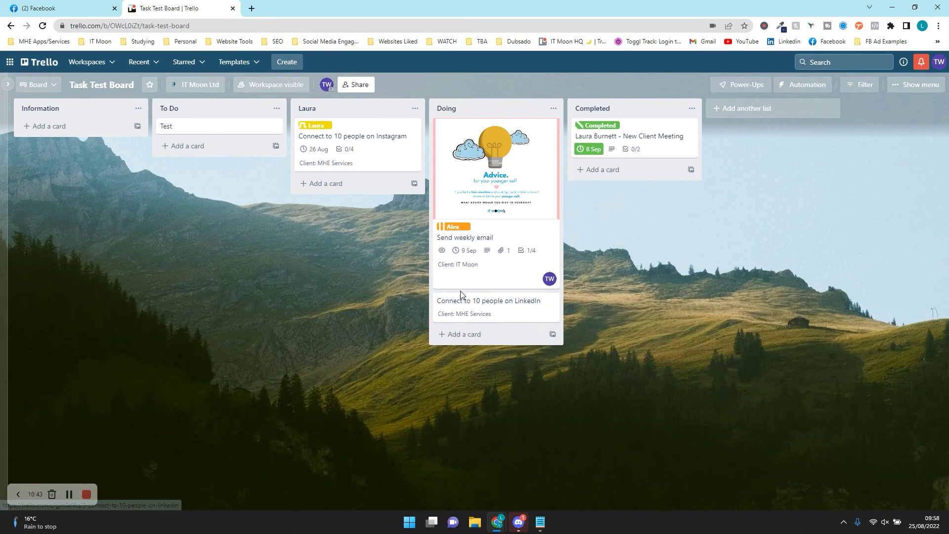
Set the due date of the "Send weekly email" card to 25/08/2022 at 16:00.
{"action": "left_click", "coordinate": [505, 227]}
{"action": "left_click", "coordinate": [446, 218]}
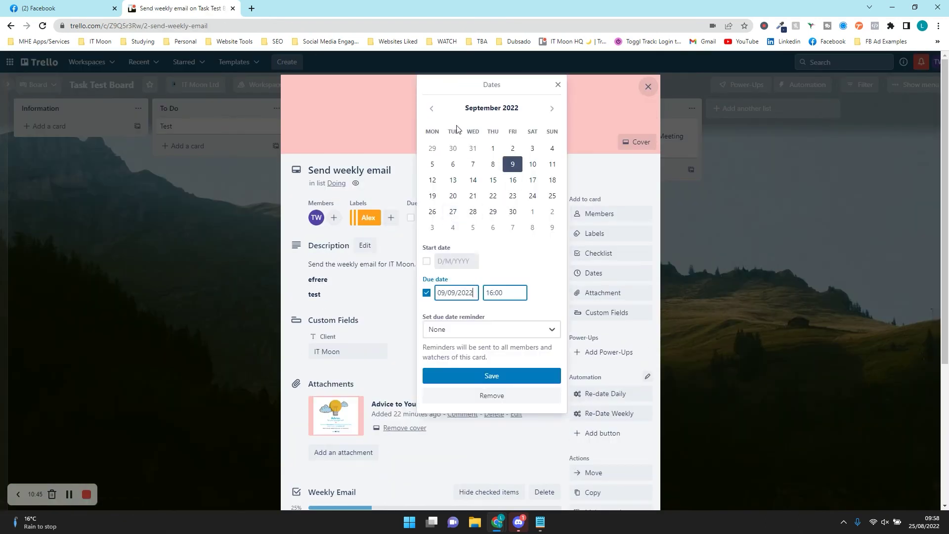
{"action": "left_click", "coordinate": [432, 108]}
{"action": "left_click", "coordinate": [494, 196]}
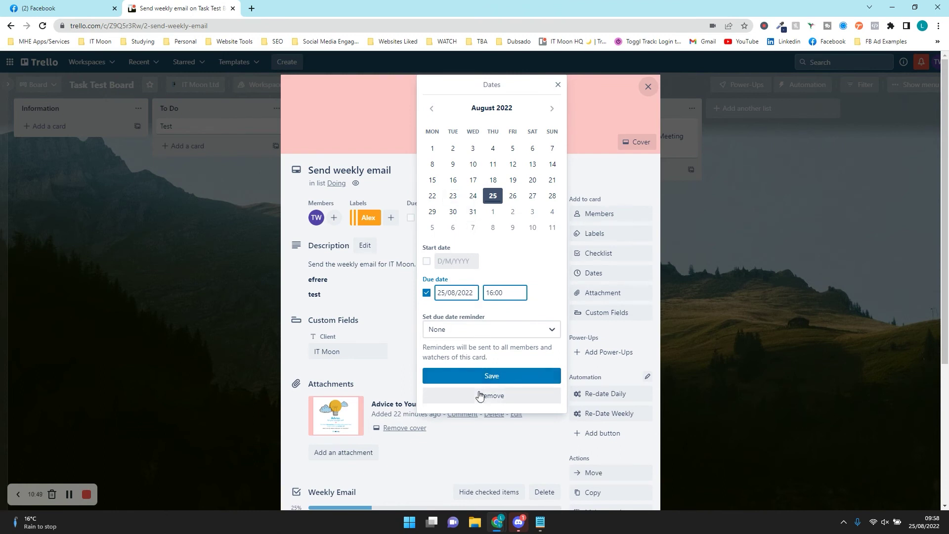
{"action": "left_click", "coordinate": [501, 375]}
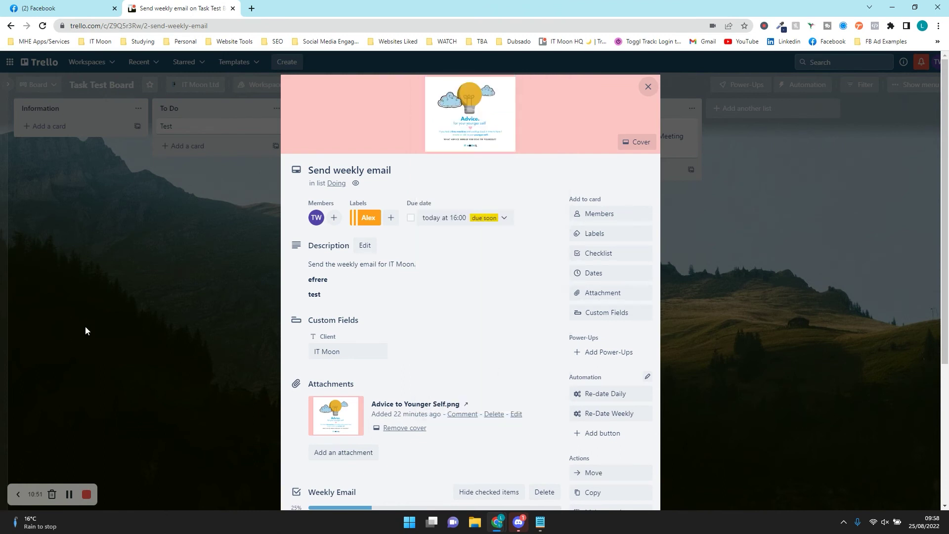
Tick "Create a campaign using weekly email template" in the card's Weekly Email checklist.
{"action": "scroll", "coordinate": [346, 300], "scroll_direction": "down", "scroll_amount": 1}
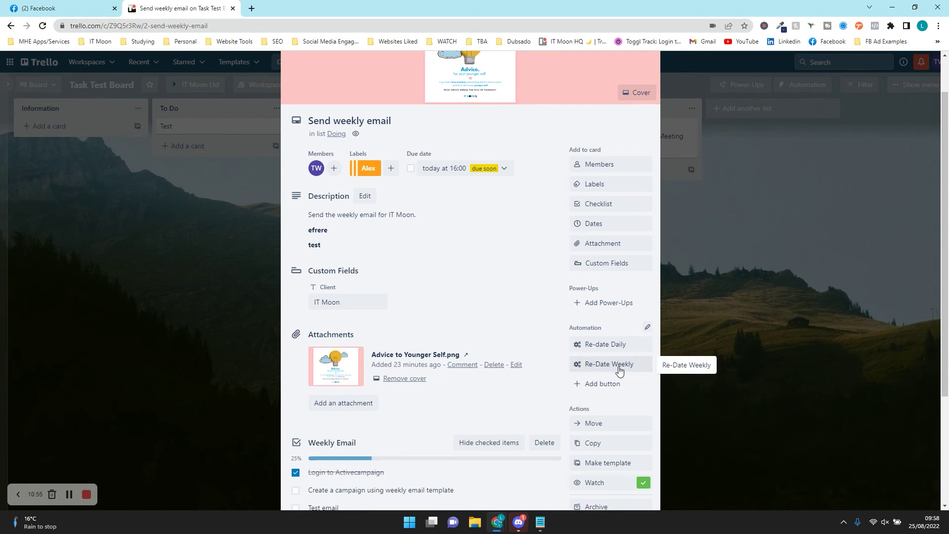
{"action": "scroll", "coordinate": [436, 336], "scroll_direction": "down", "scroll_amount": 3}
{"action": "left_click", "coordinate": [295, 343]}
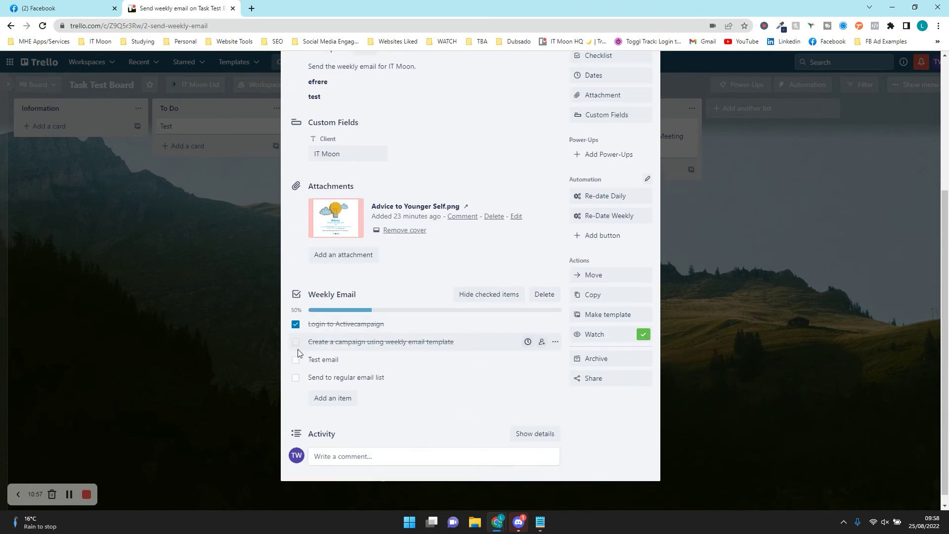
Run Re-Date Weekly on the "Send weekly email" card, check its due date in the calendar and return to the board.
{"action": "scroll", "coordinate": [593, 297], "scroll_direction": "up", "scroll_amount": 4}
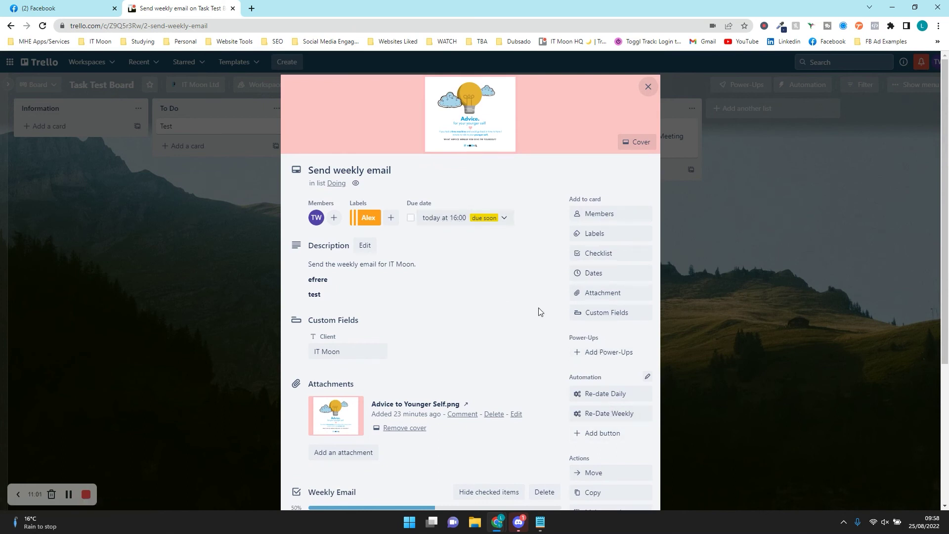
{"action": "scroll", "coordinate": [540, 313], "scroll_direction": "down", "scroll_amount": 1}
{"action": "left_click", "coordinate": [609, 364]}
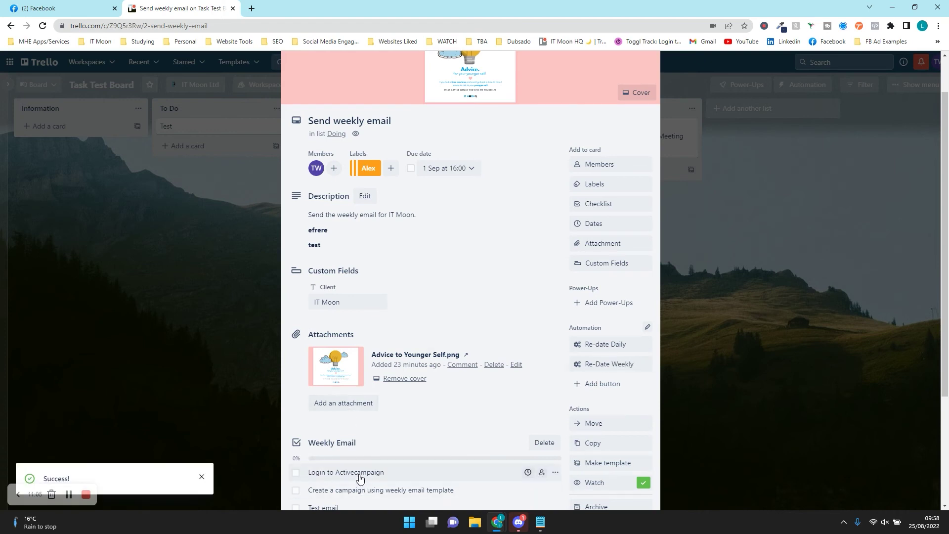
{"action": "left_click", "coordinate": [440, 167]}
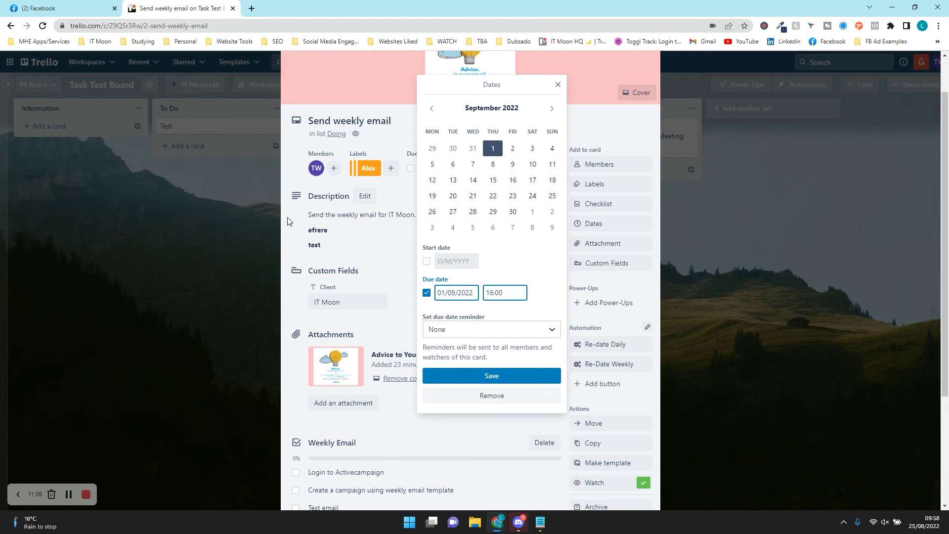
{"action": "left_click", "coordinate": [232, 224]}
{"action": "left_click", "coordinate": [231, 224]}
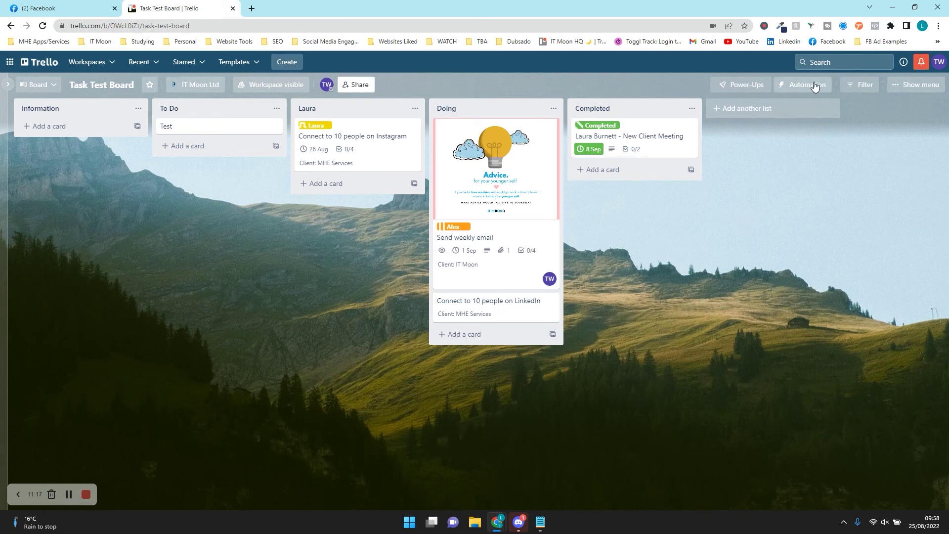
Give the "Connect to 10 people on LinkedIn" card a due date of 3 September and return to the board.
{"action": "left_click", "coordinate": [509, 303]}
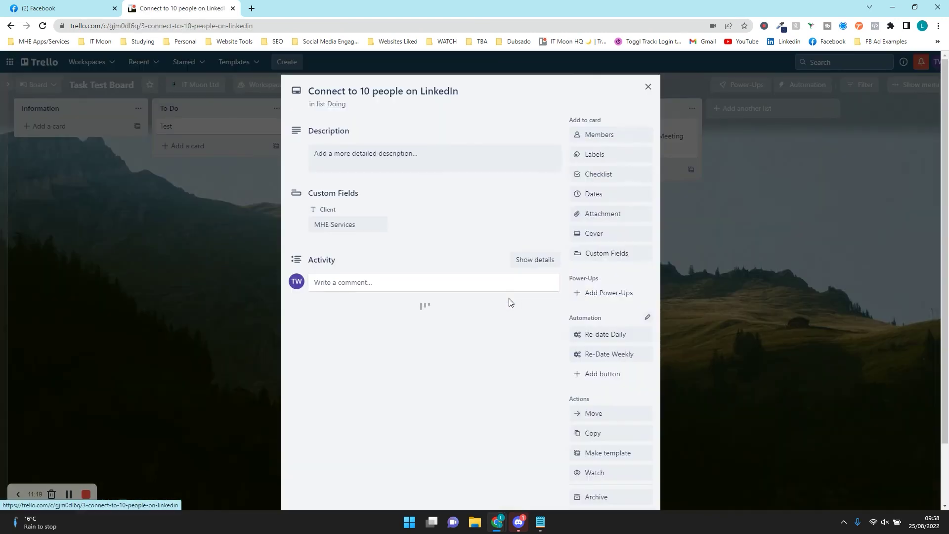
{"action": "left_click", "coordinate": [597, 194]}
{"action": "left_click", "coordinate": [686, 212]}
{"action": "left_click", "coordinate": [623, 372]}
{"action": "left_click", "coordinate": [254, 341]}
Move the "Connect to 10 people on Instagram" card to the Doing list and set its due date to 27/08/2022.
{"action": "left_click_drag", "start_coordinate": [365, 151], "coordinate": [497, 143]}
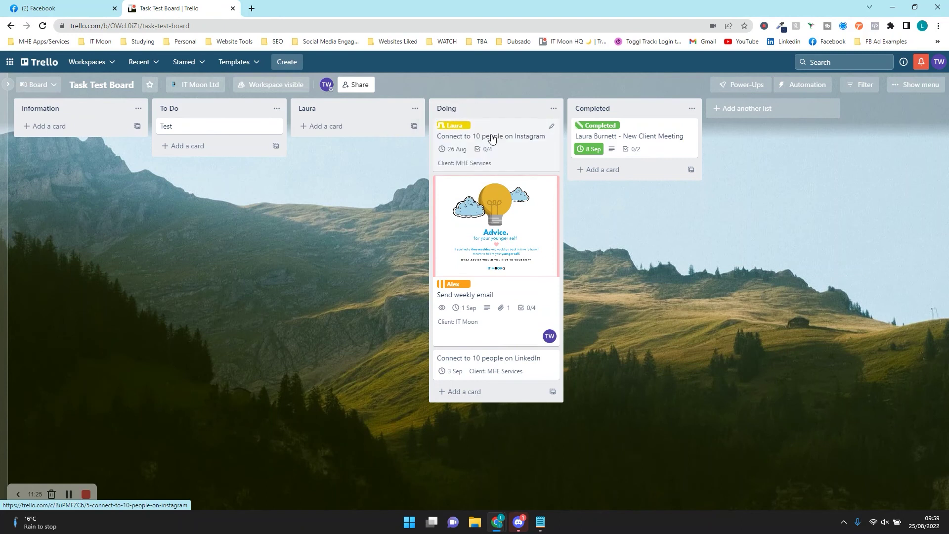
{"action": "left_click", "coordinate": [500, 144]}
{"action": "left_click", "coordinate": [600, 196]}
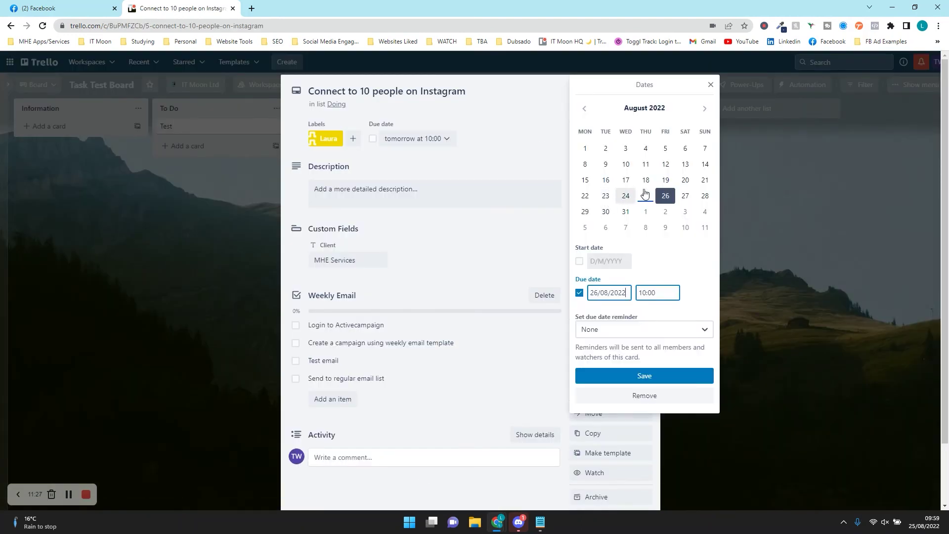
{"action": "left_click", "coordinate": [685, 196]}
{"action": "left_click", "coordinate": [638, 376]}
{"action": "key", "text": "Escape"}
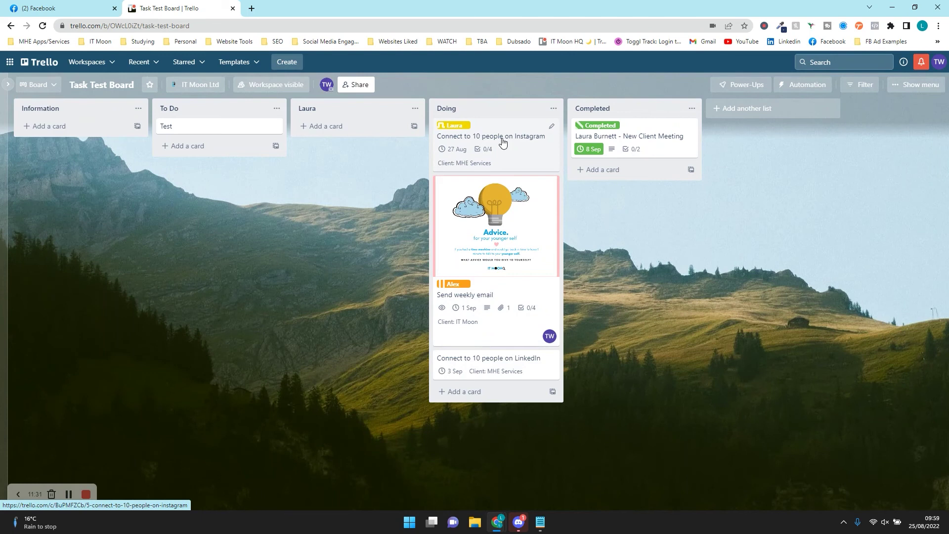
Move the Instagram card between the "Send weekly email" and LinkedIn cards in the Doing list.
{"action": "left_click_drag", "start_coordinate": [503, 142], "coordinate": [499, 321]}
{"action": "left_click", "coordinate": [500, 321]}
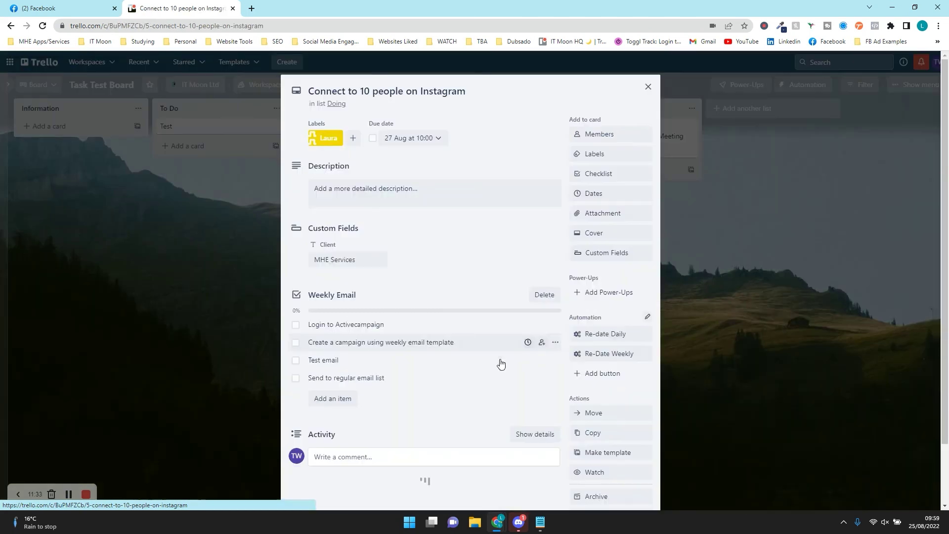
{"action": "left_click", "coordinate": [702, 333]}
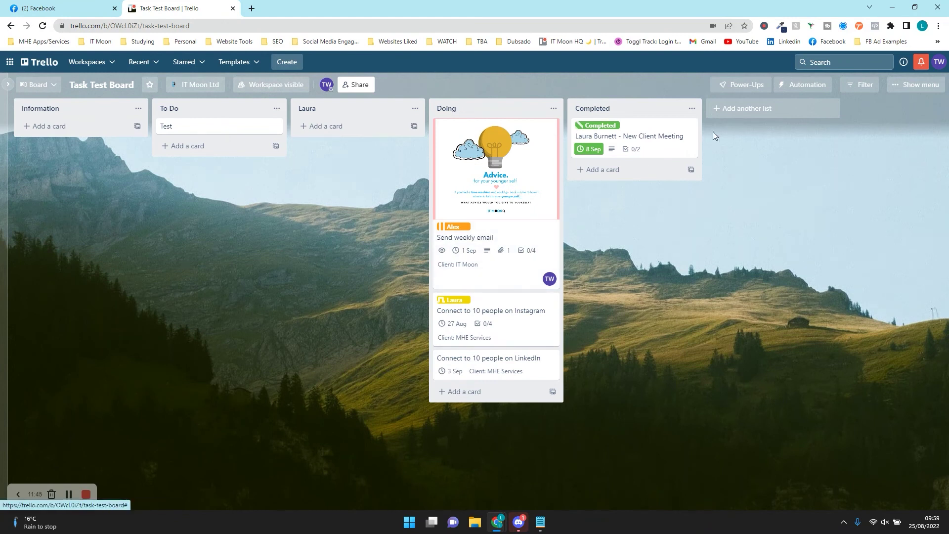
Start a new board button in the board's automations and title it "Sort Cards".
{"action": "left_click", "coordinate": [809, 86]}
{"action": "left_click", "coordinate": [814, 172]}
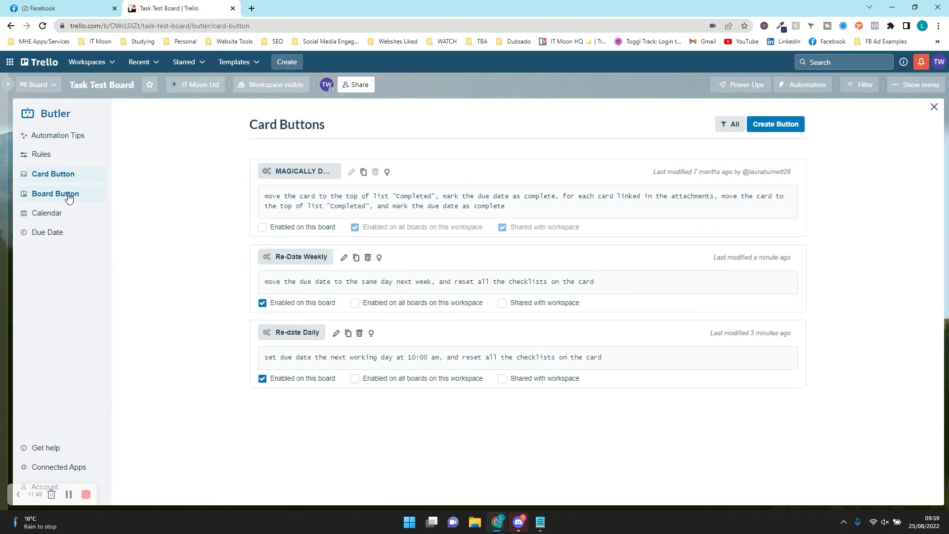
{"action": "left_click", "coordinate": [69, 197]}
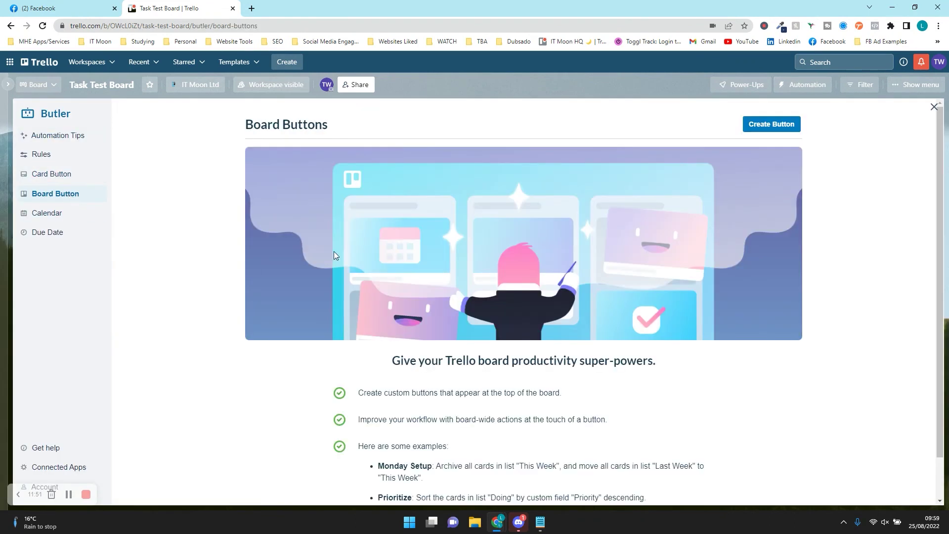
{"action": "left_click", "coordinate": [784, 125]}
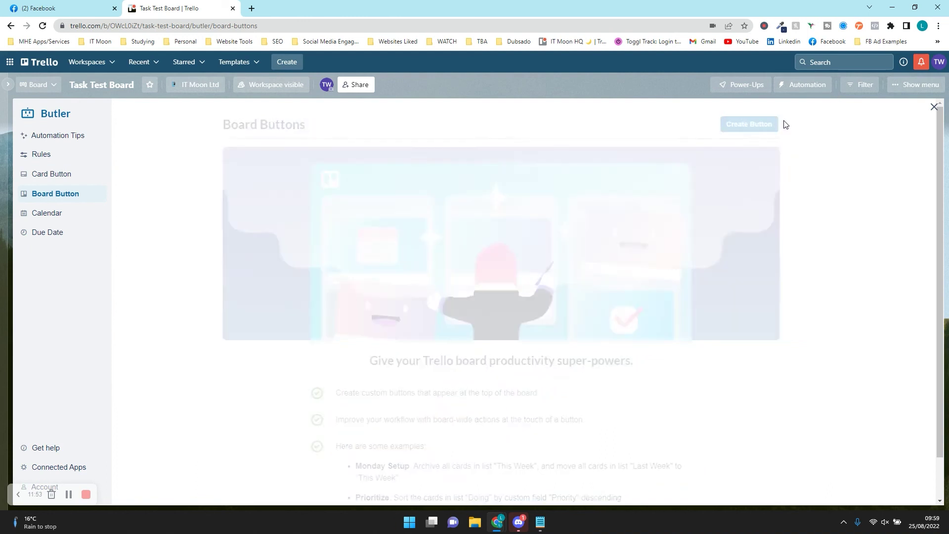
{"action": "left_click", "coordinate": [354, 167]}
{"action": "key", "text": "Caps_Lock"}
{"action": "type", "text": "S"}
{"action": "key", "text": "Caps_Lock"}
{"action": "type", "text": "ort Cards"}
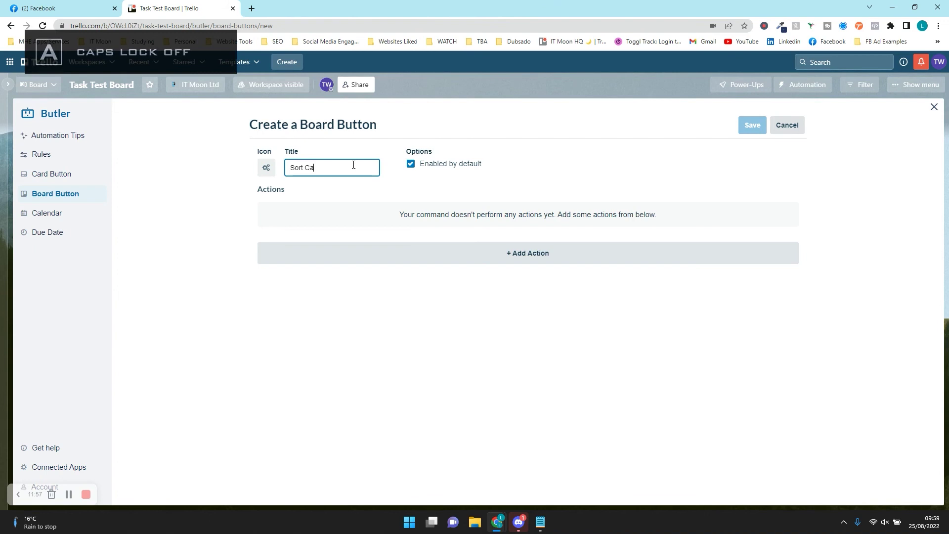
Add an action to the board button that sorts the To Do list by due date ascending.
{"action": "left_click", "coordinate": [450, 254]}
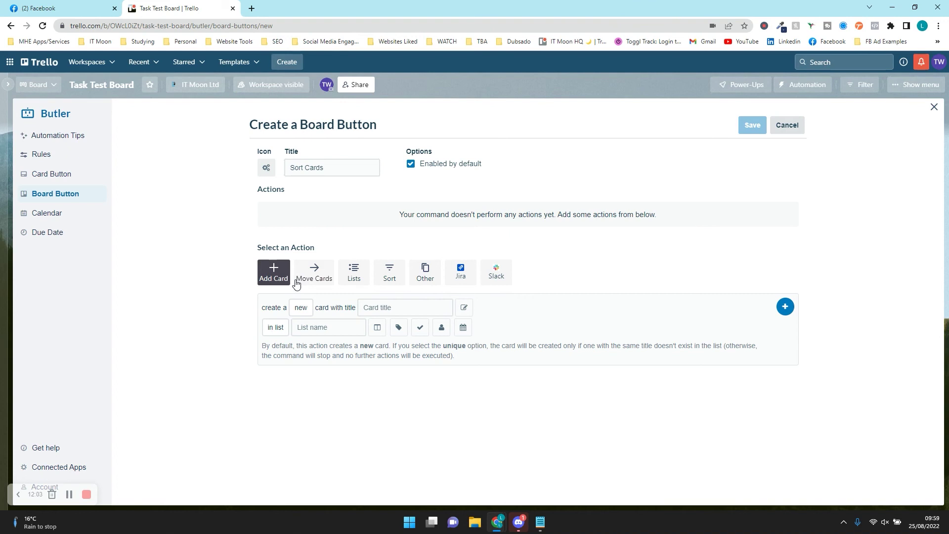
{"action": "left_click", "coordinate": [399, 277]}
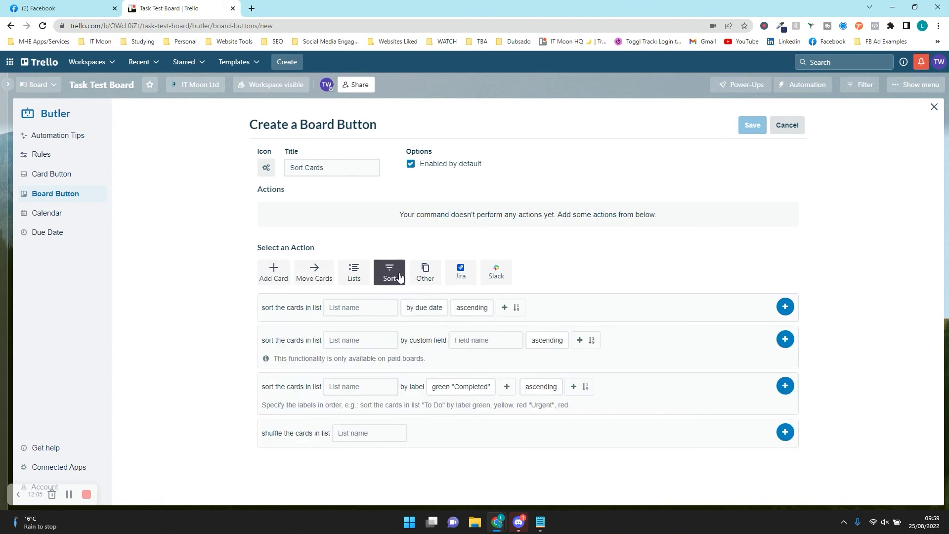
{"action": "left_click", "coordinate": [364, 307]}
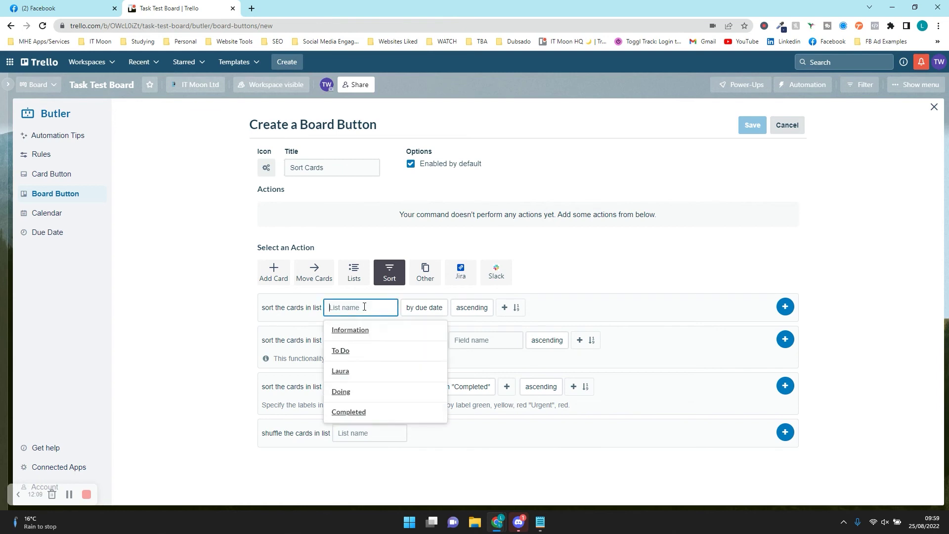
{"action": "left_click", "coordinate": [343, 353]}
{"action": "left_click", "coordinate": [428, 312]}
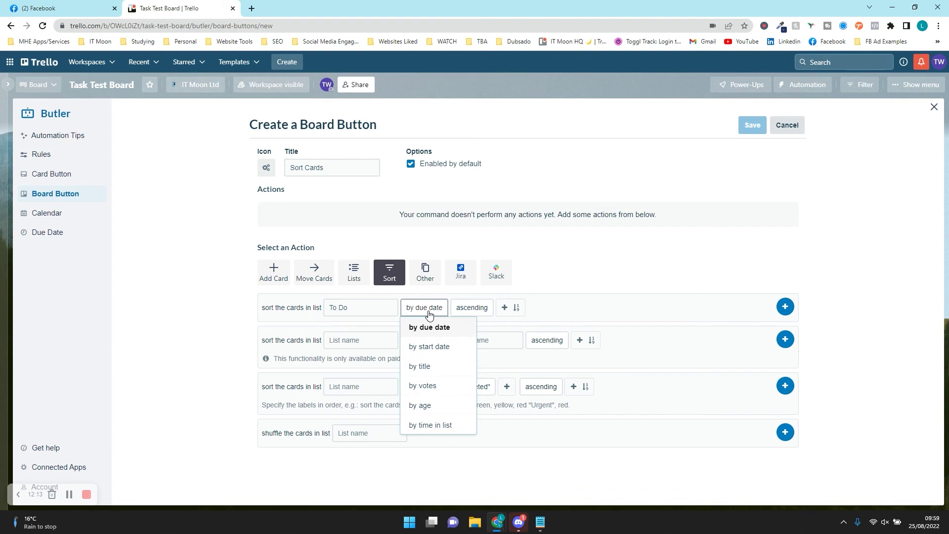
{"action": "left_click", "coordinate": [478, 312]}
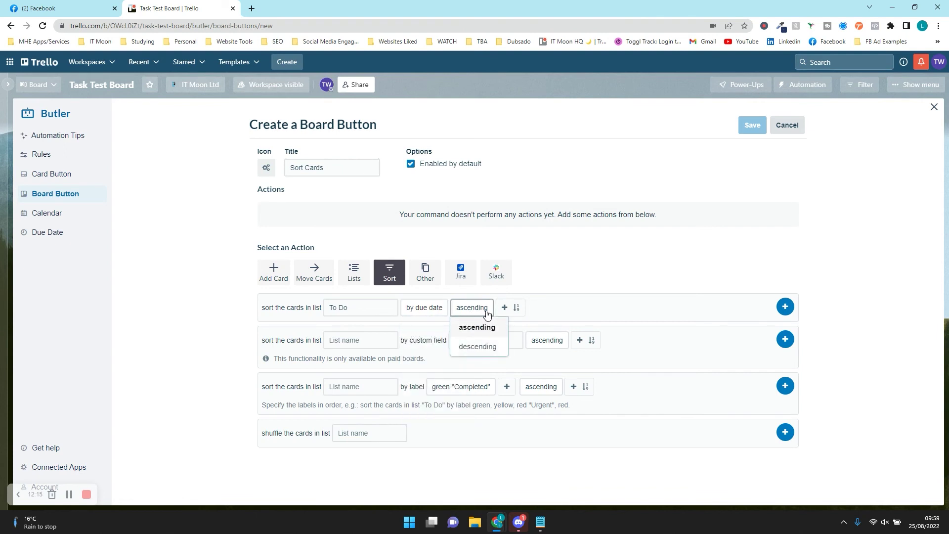
{"action": "left_click", "coordinate": [508, 309]}
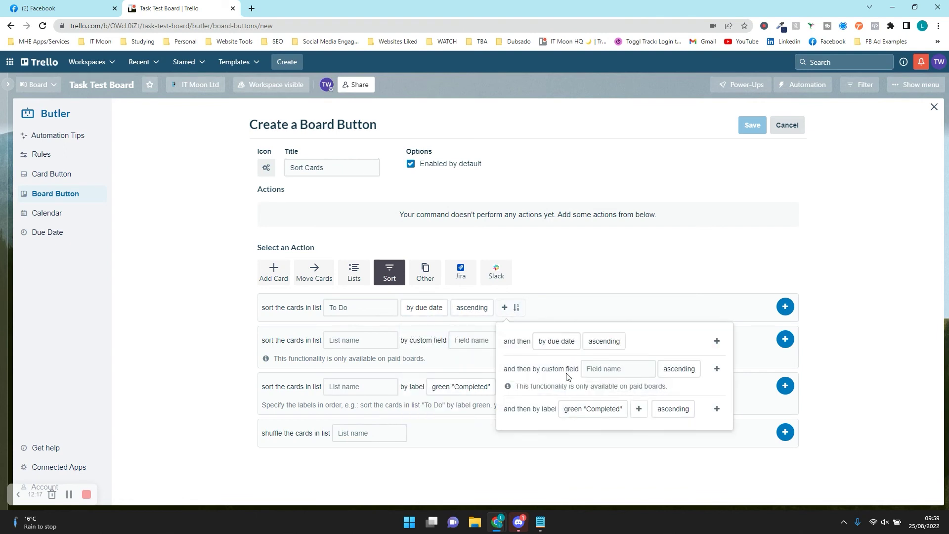
{"action": "left_click", "coordinate": [622, 310]}
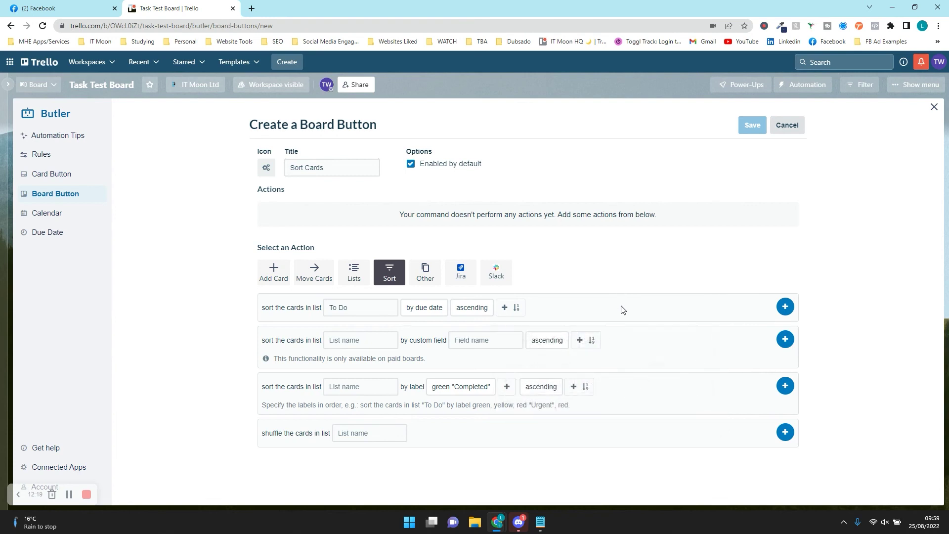
{"action": "left_click", "coordinate": [783, 307]}
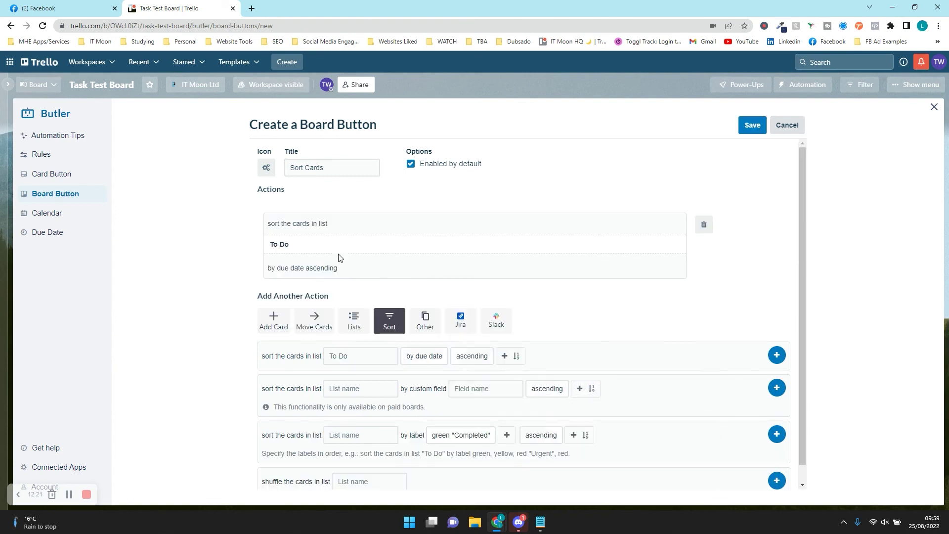
Add a second action sorting the team member's list between To Do and Doing by due date ascending.
{"action": "scroll", "coordinate": [339, 257], "scroll_direction": "down", "scroll_amount": 1}
{"action": "left_click", "coordinate": [373, 336]}
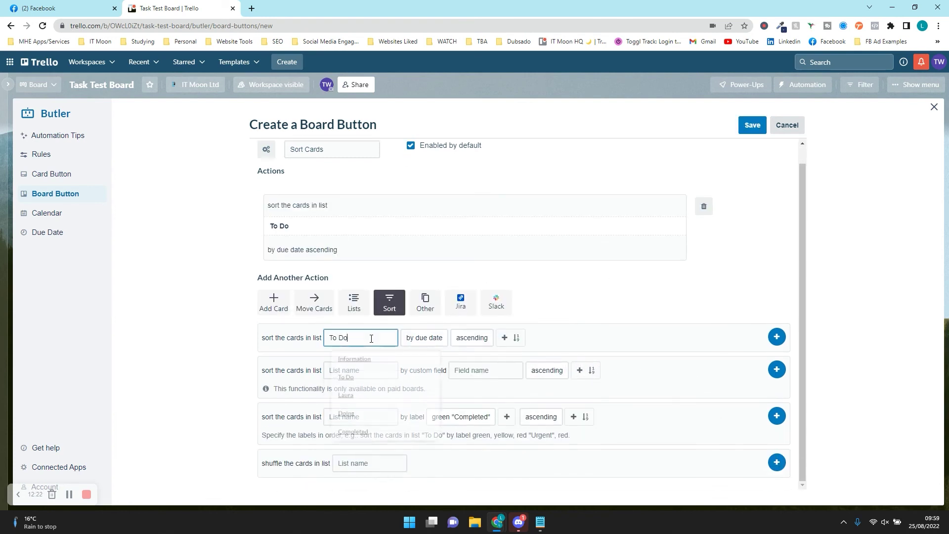
{"action": "left_click", "coordinate": [349, 404]}
{"action": "left_click", "coordinate": [777, 337]}
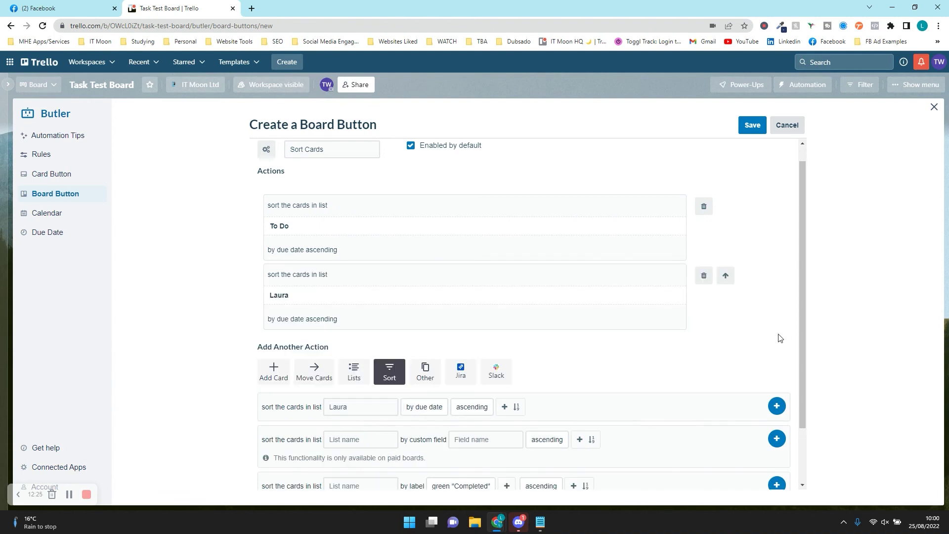
Add a third action that sorts the Doing list by due date ascending.
{"action": "scroll", "coordinate": [369, 381], "scroll_direction": "down", "scroll_amount": 3}
{"action": "left_click", "coordinate": [367, 338]}
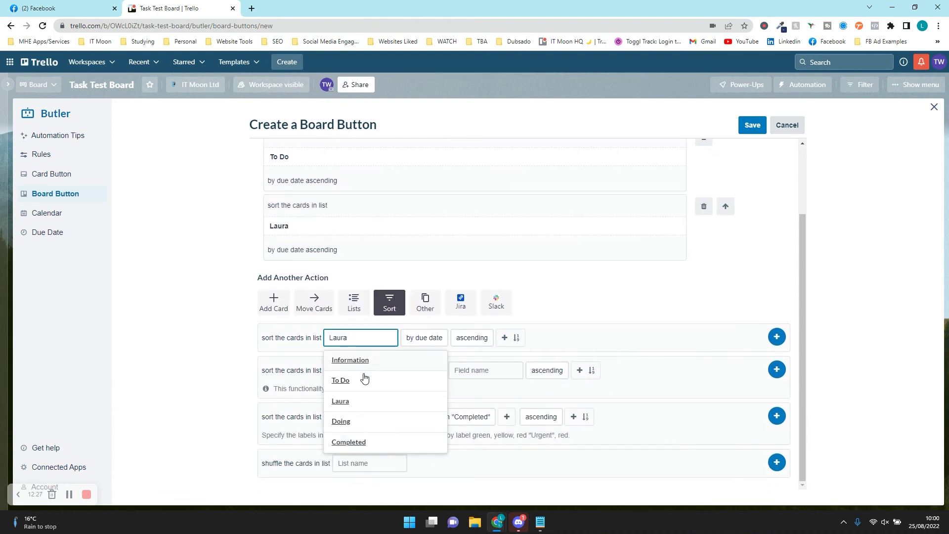
{"action": "left_click", "coordinate": [346, 424]}
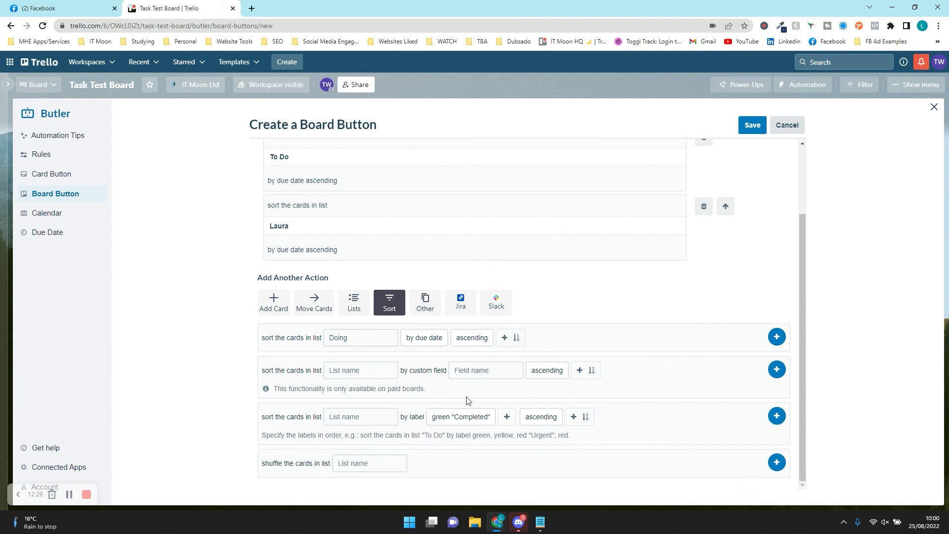
{"action": "left_click", "coordinate": [775, 341]}
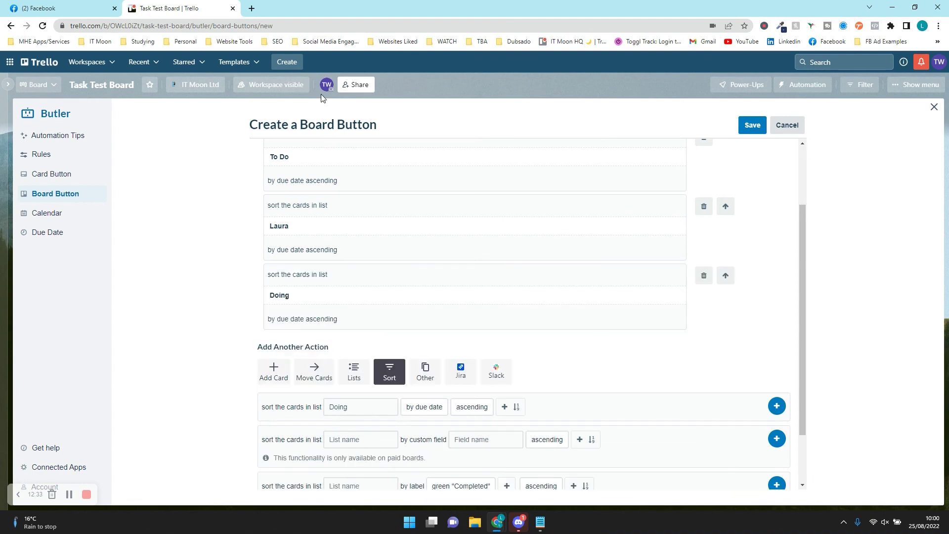
Save the Sort Cards board button, return to the board and run it.
{"action": "scroll", "coordinate": [255, 164], "scroll_direction": "up", "scroll_amount": 2}
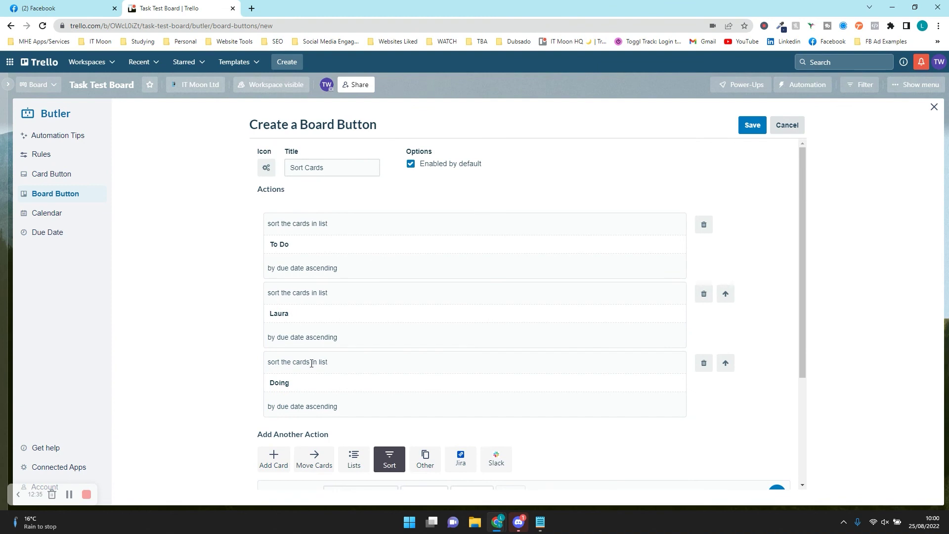
{"action": "scroll", "coordinate": [332, 313], "scroll_direction": "down", "scroll_amount": 1}
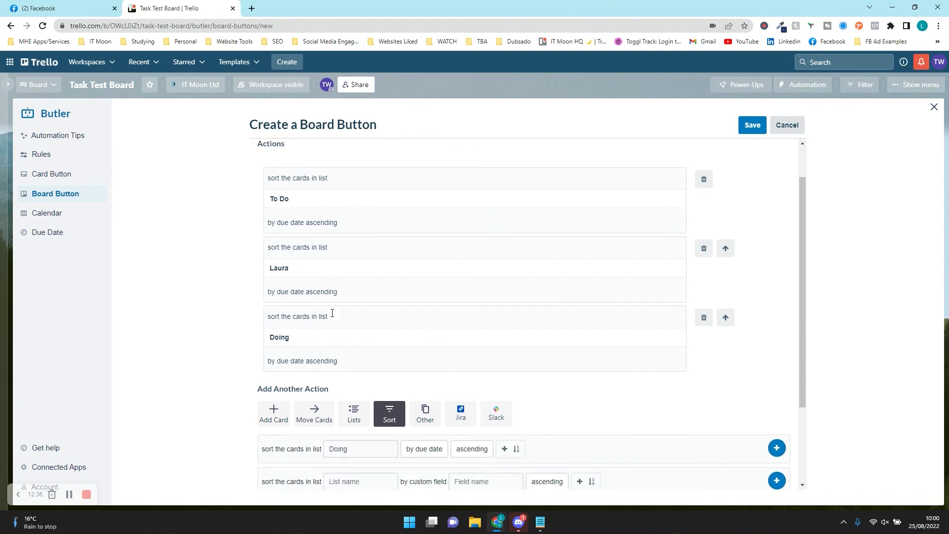
{"action": "left_click", "coordinate": [745, 133]}
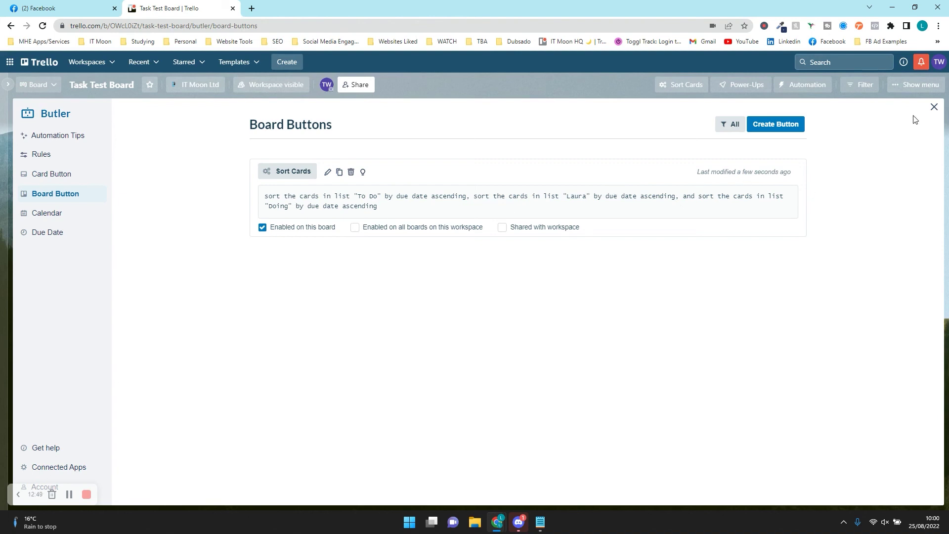
{"action": "left_click", "coordinate": [934, 108]}
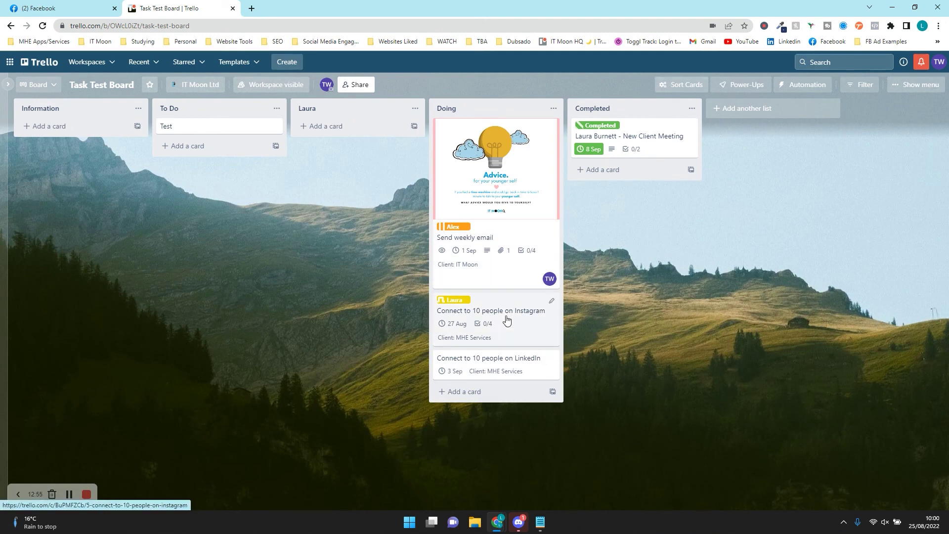
{"action": "left_click", "coordinate": [680, 87]}
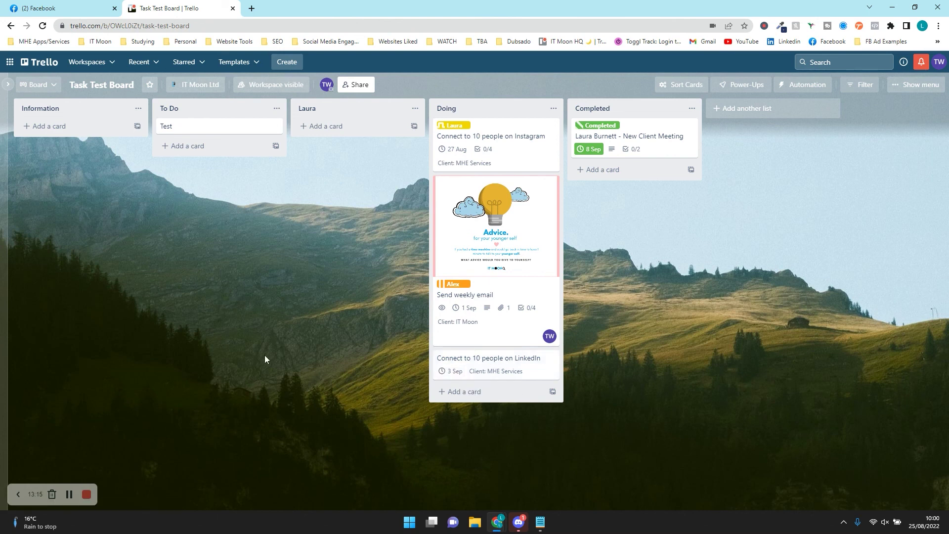
Review the suggested Automation Tips for the board and return to the board.
{"action": "left_click", "coordinate": [801, 84]}
{"action": "left_click", "coordinate": [827, 152]}
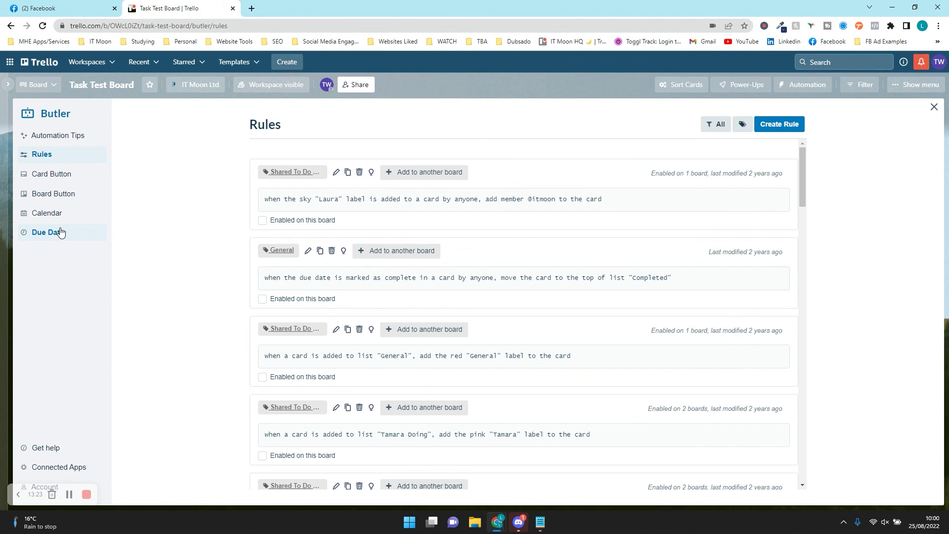
{"action": "left_click", "coordinate": [70, 136]}
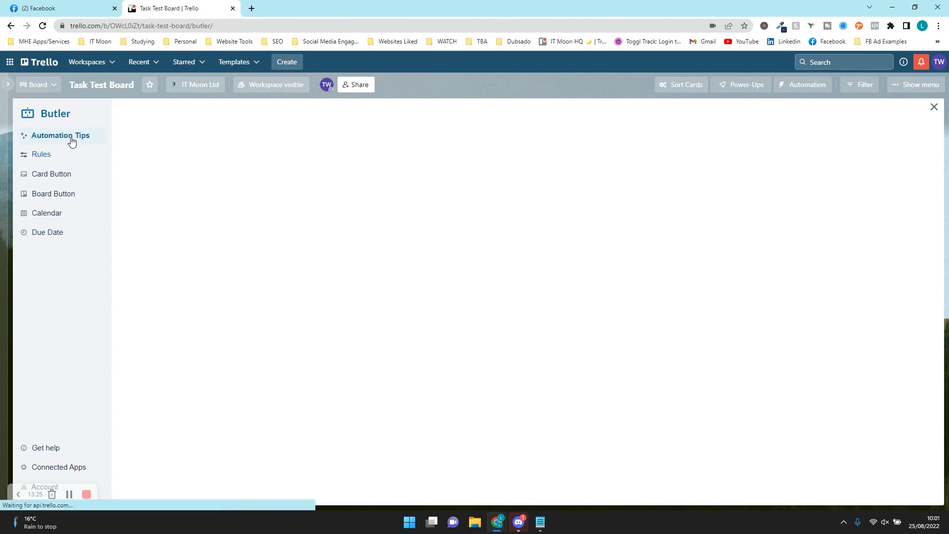
{"action": "scroll", "coordinate": [322, 337], "scroll_direction": "down", "scroll_amount": 3}
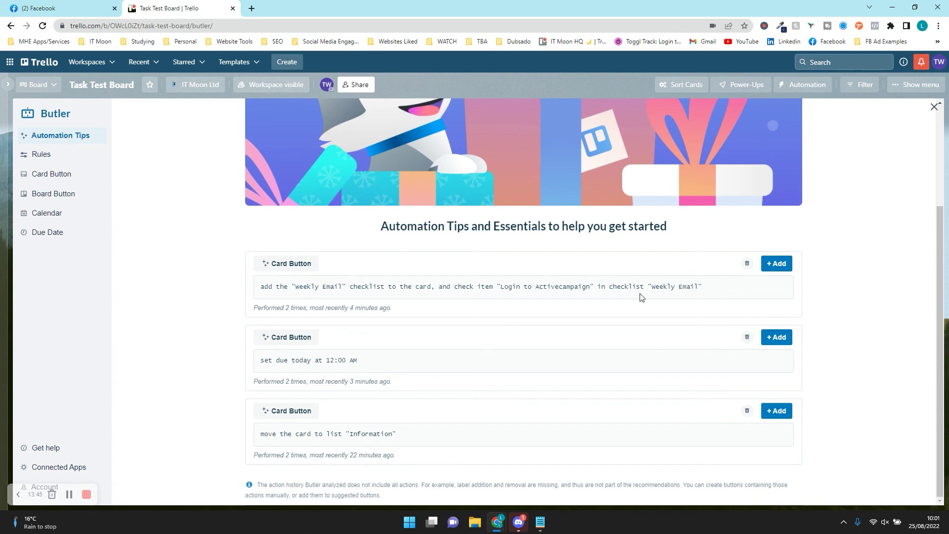
{"action": "scroll", "coordinate": [740, 236], "scroll_direction": "up", "scroll_amount": 5}
{"action": "left_click", "coordinate": [934, 108]}
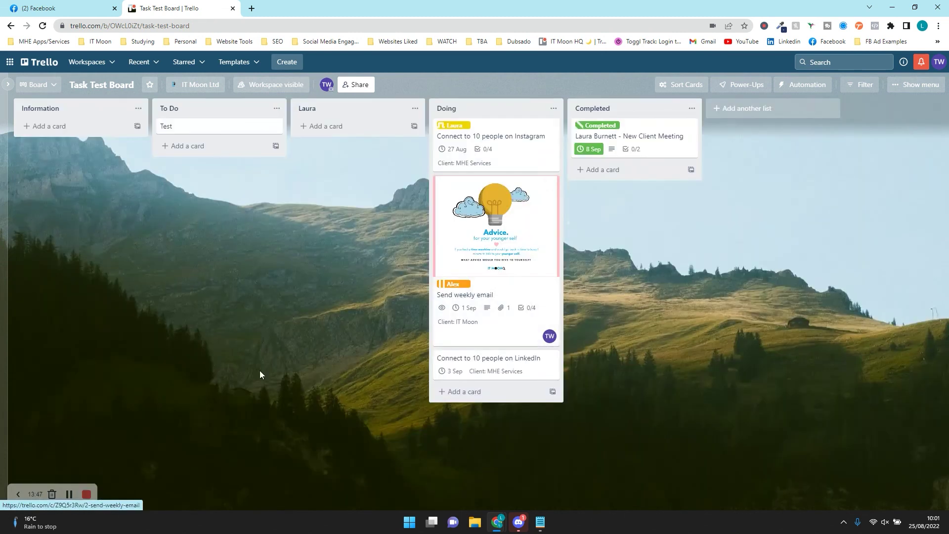